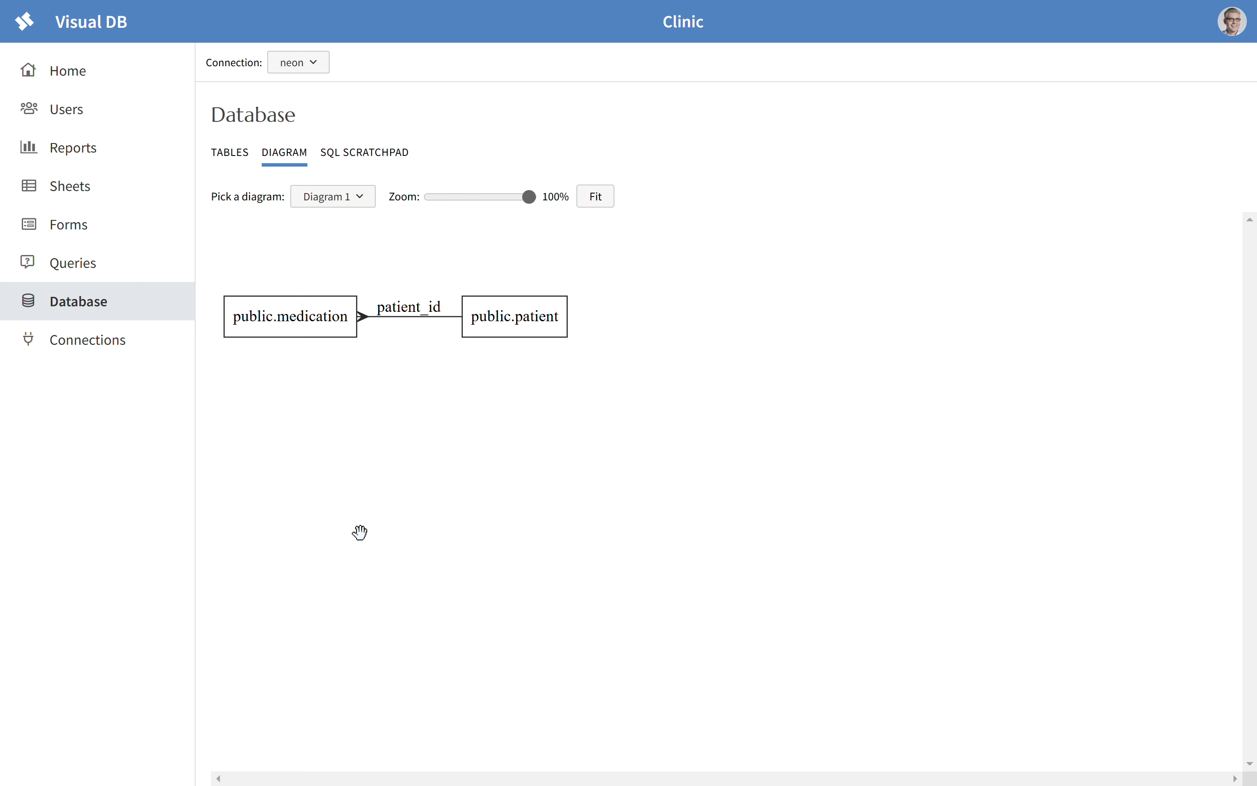
# Start a new Query Builder query named Patient on the neon connection
pyautogui.click(100, 268)
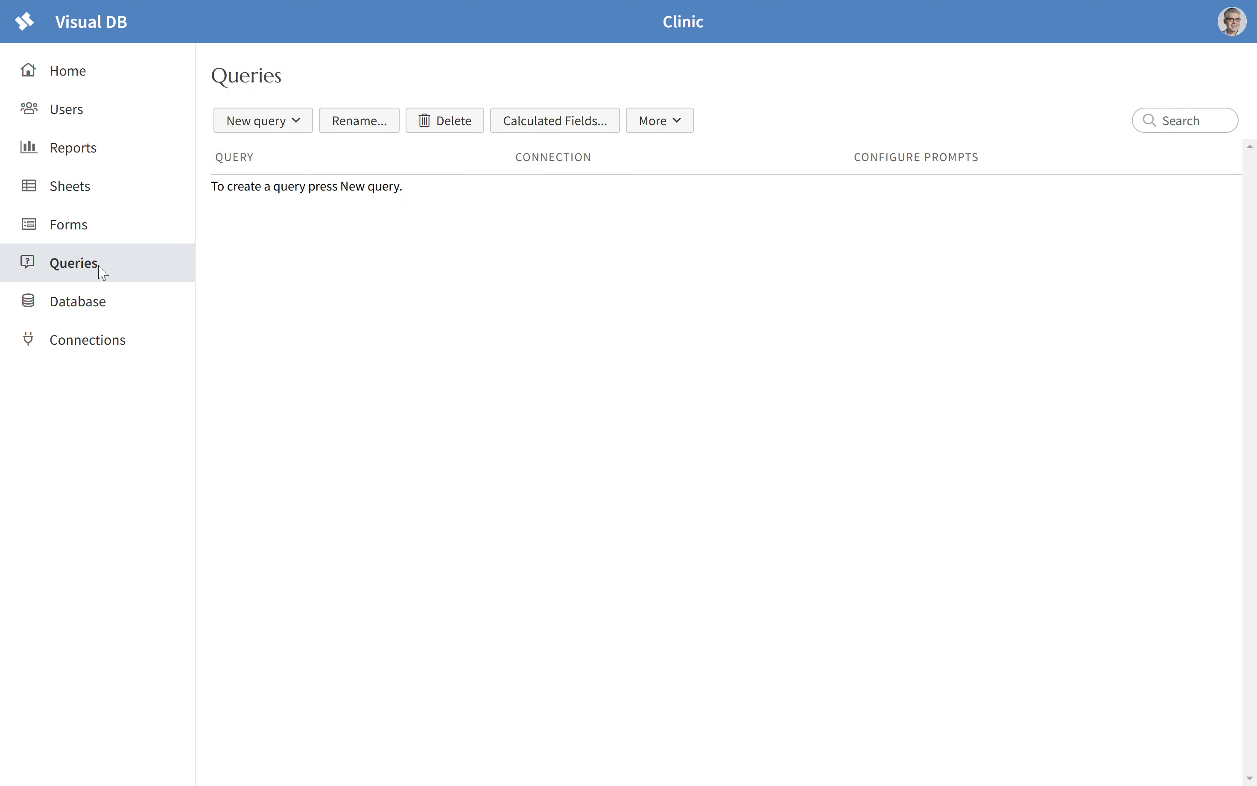
pyautogui.click(284, 131)
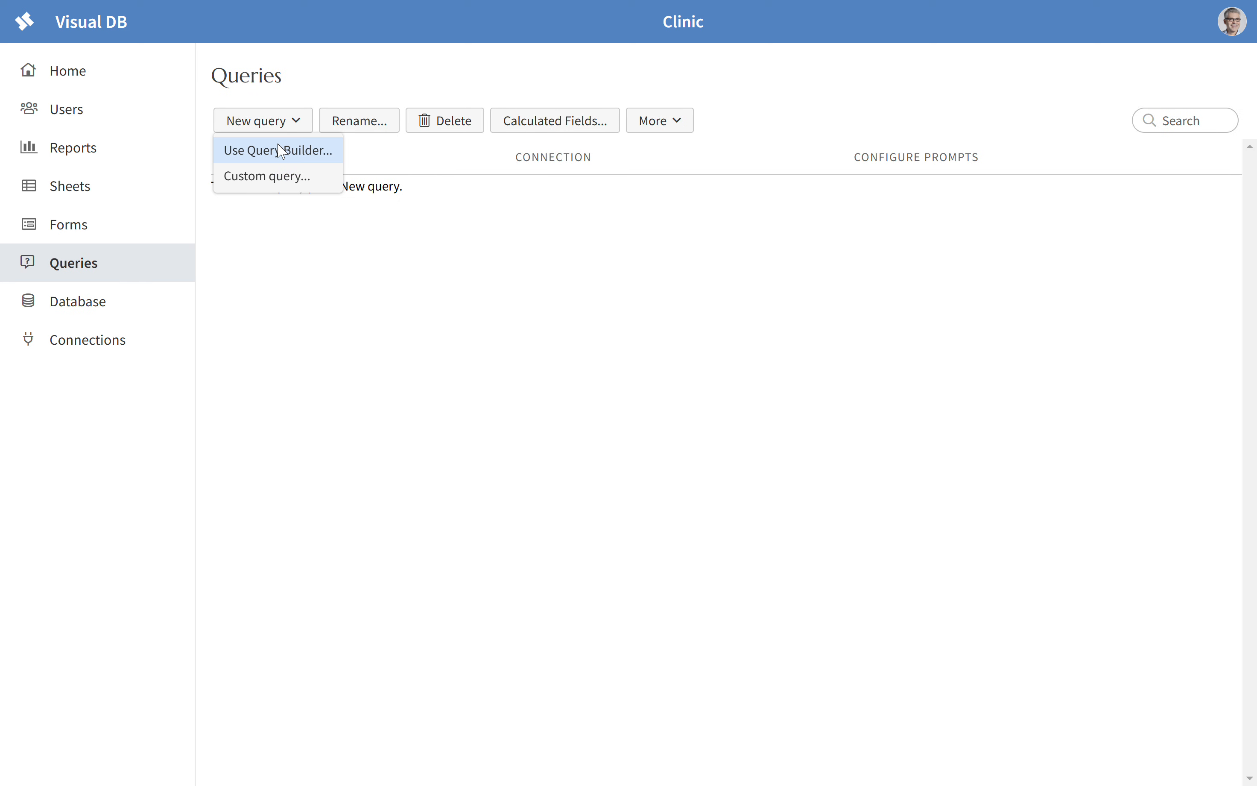
pyautogui.click(281, 151)
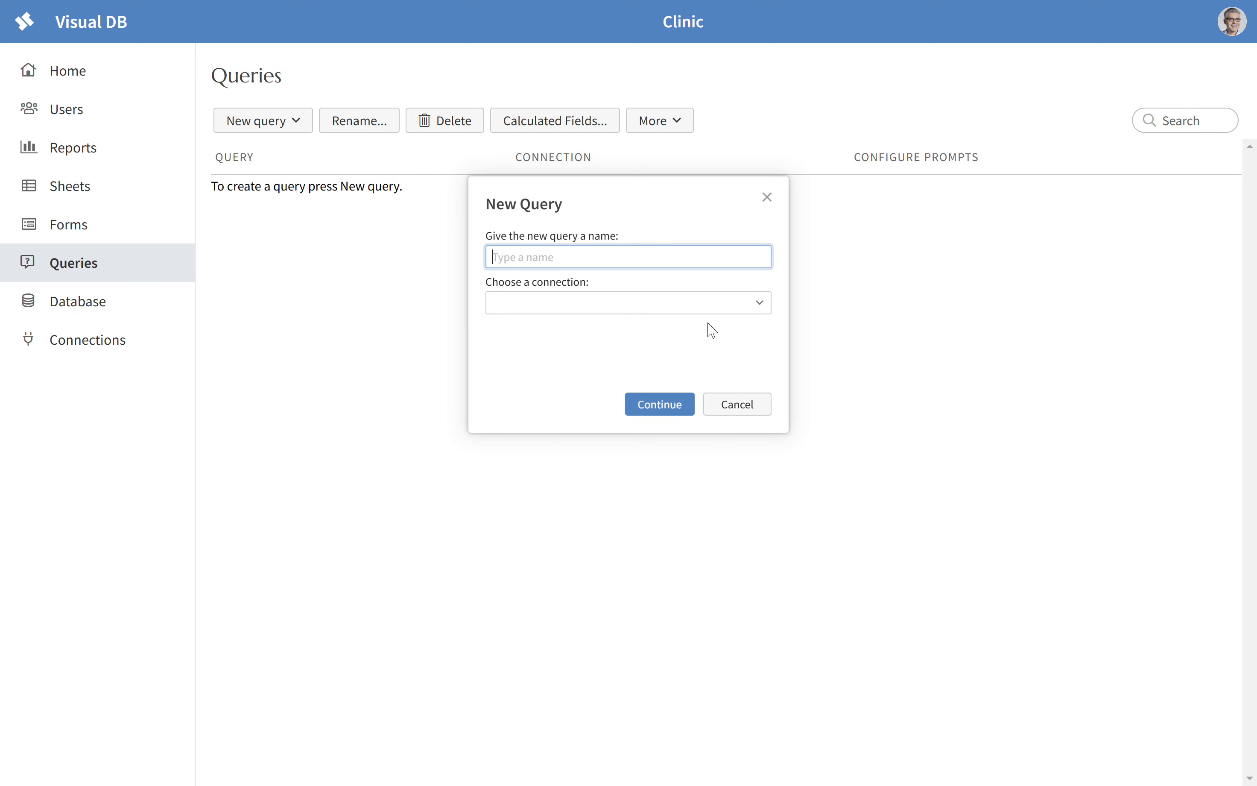
pyautogui.write('Patient')
pyautogui.press('Tab')
pyautogui.write('neon')
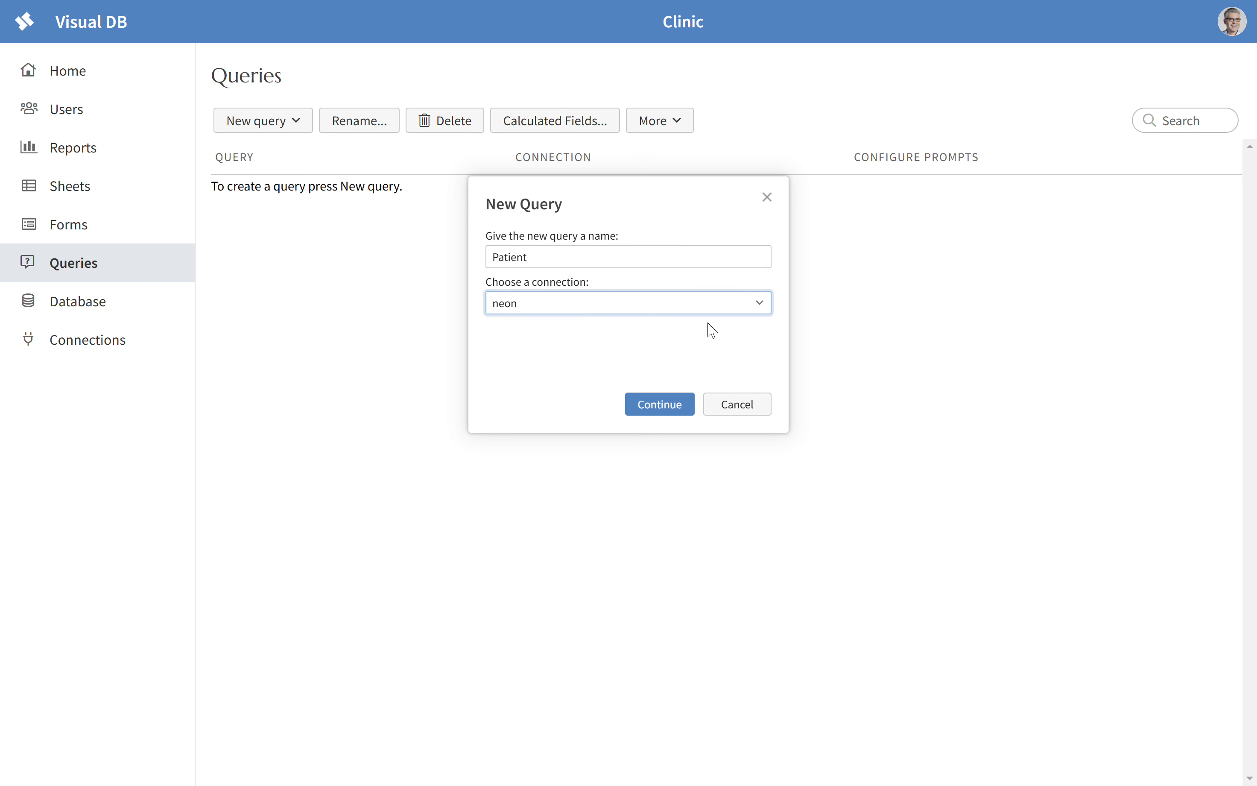
pyautogui.click(658, 405)
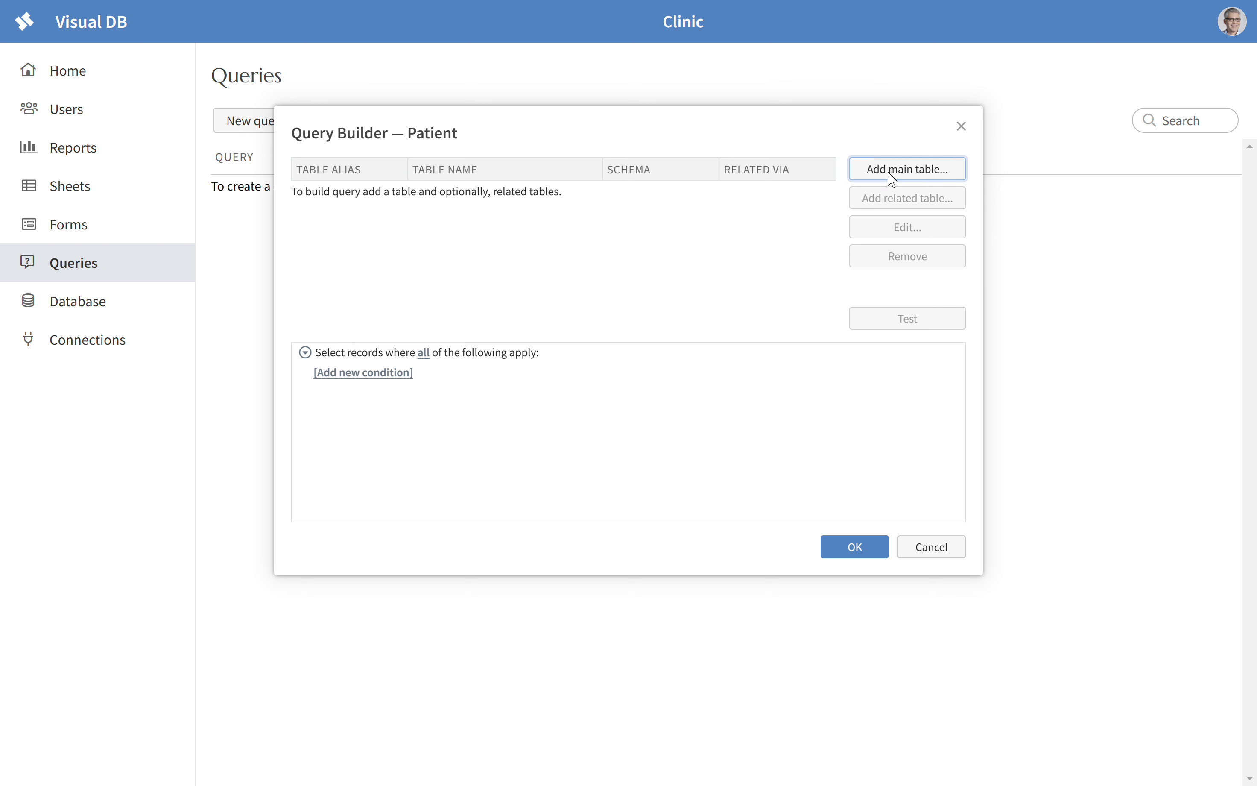
# Add the patient table with all its columns as the query's main table and save the query
pyautogui.click(893, 179)
pyautogui.click(383, 227)
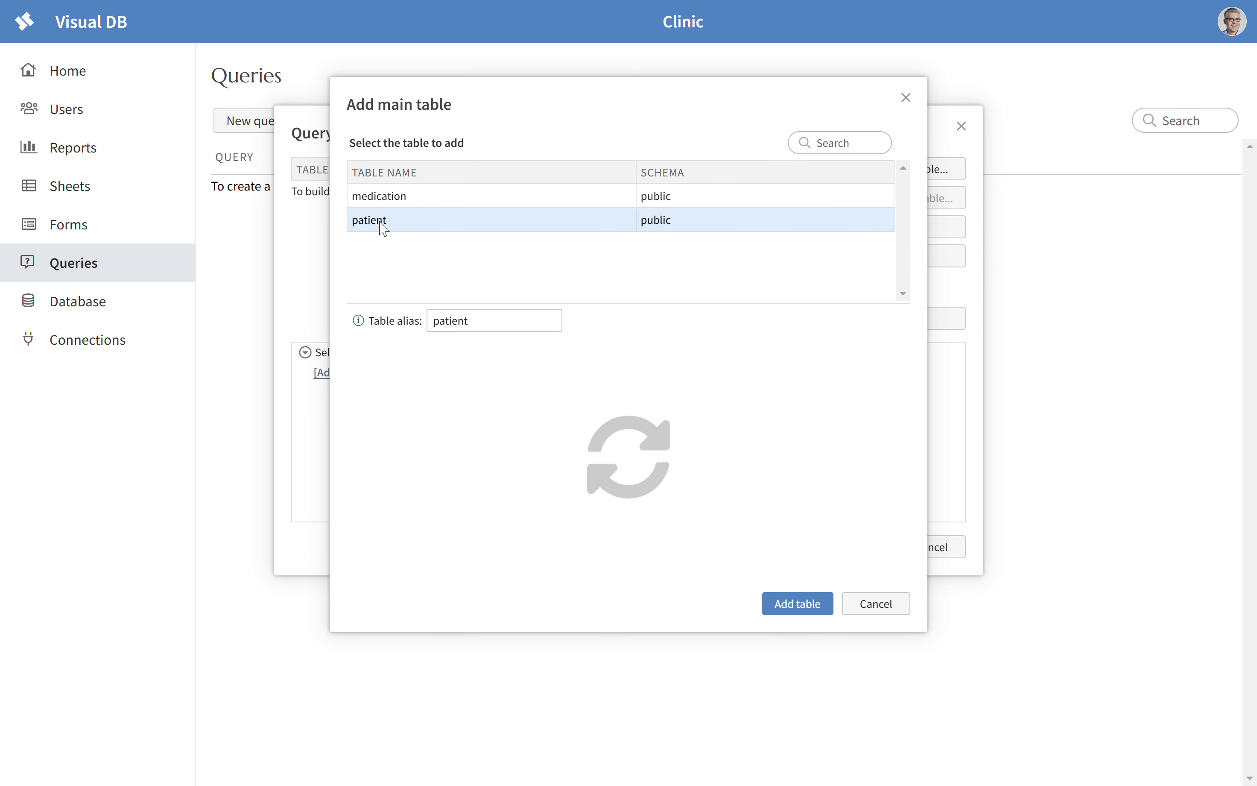
pyautogui.click(357, 381)
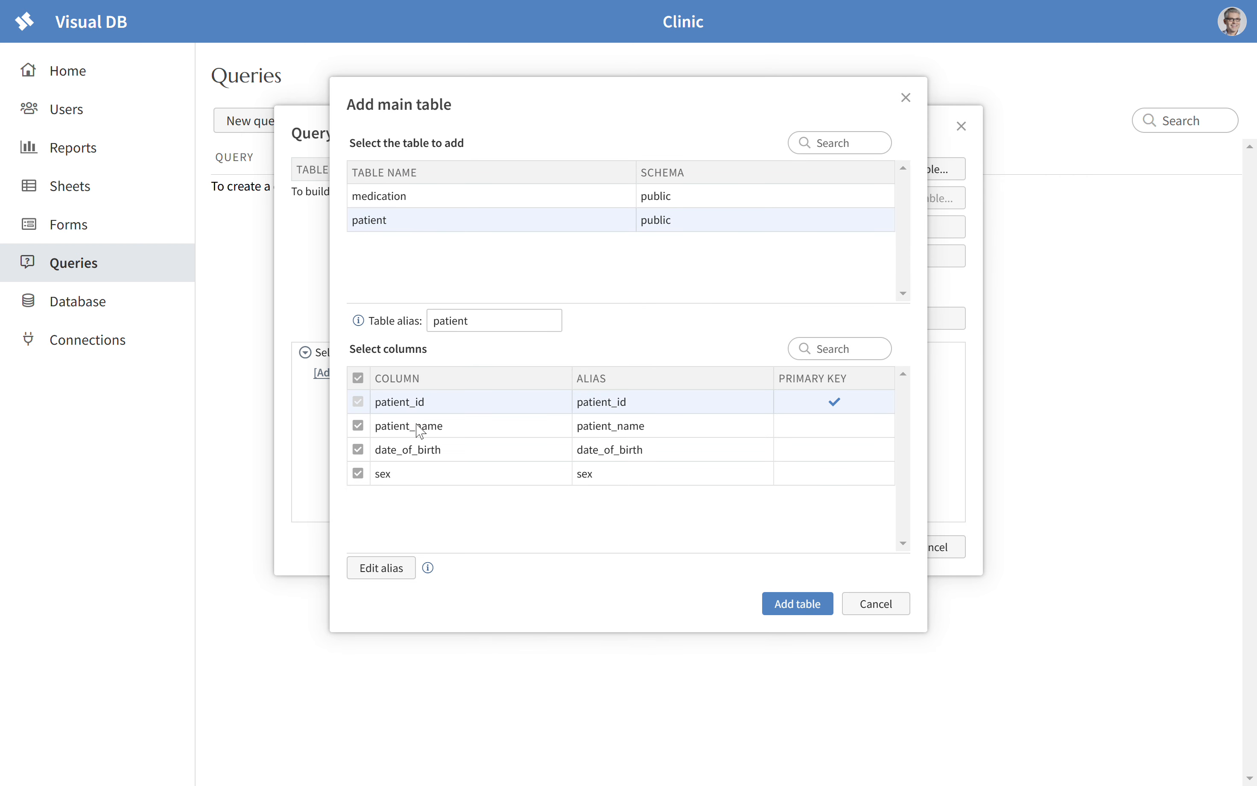
pyautogui.click(790, 604)
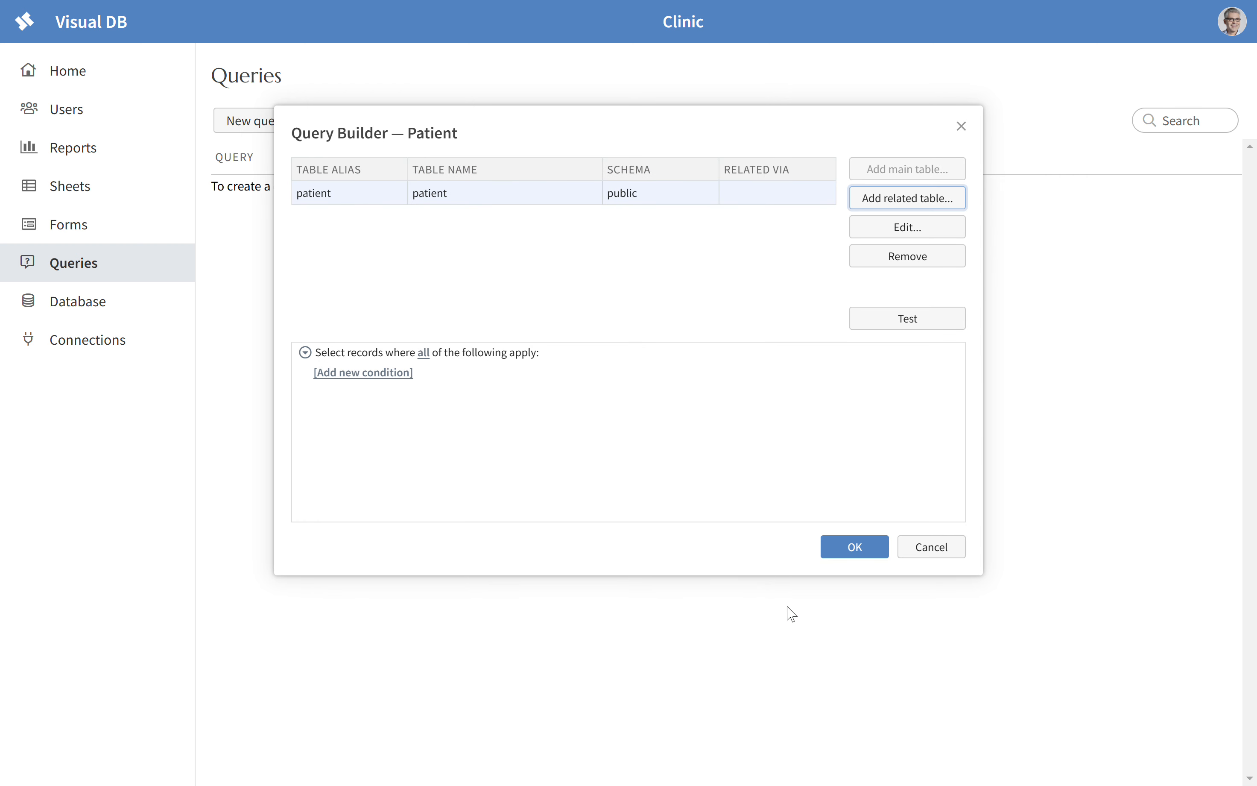
pyautogui.click(859, 546)
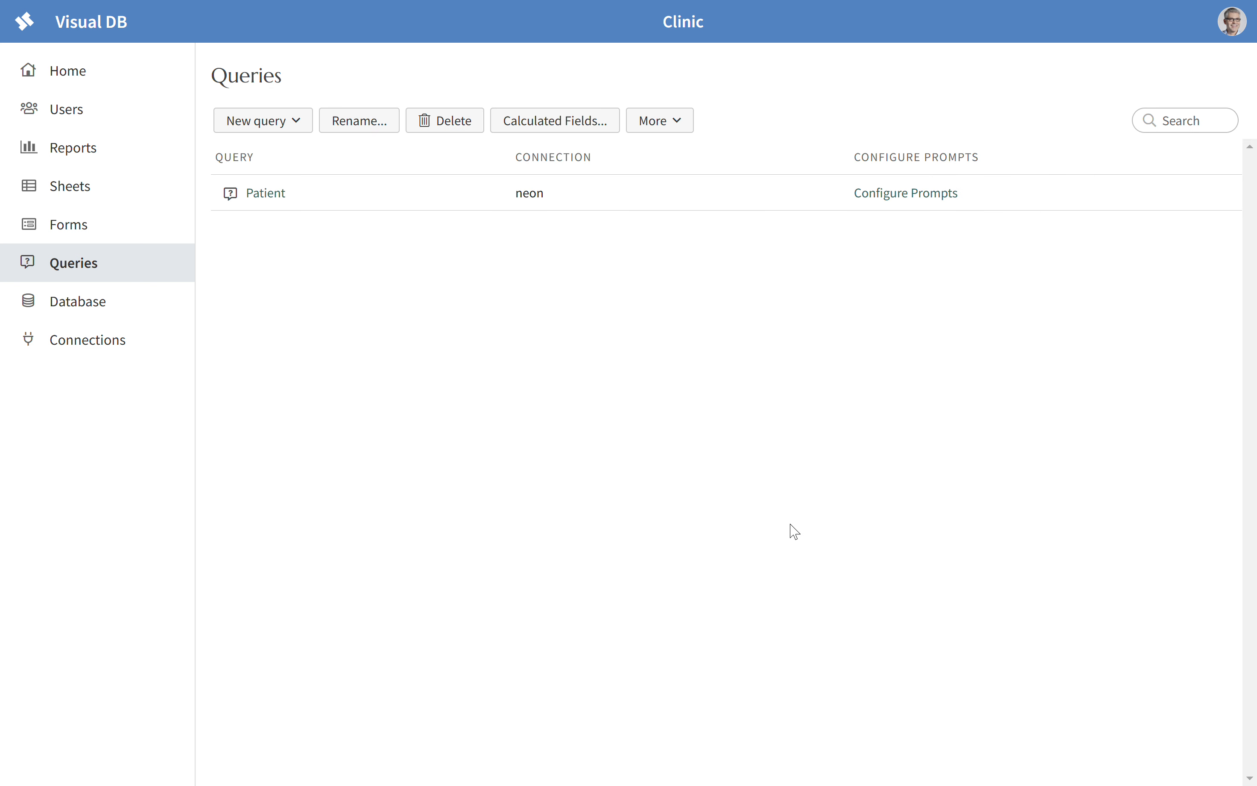
# Start another Query Builder query named Medications on the neon connection
pyautogui.click(265, 124)
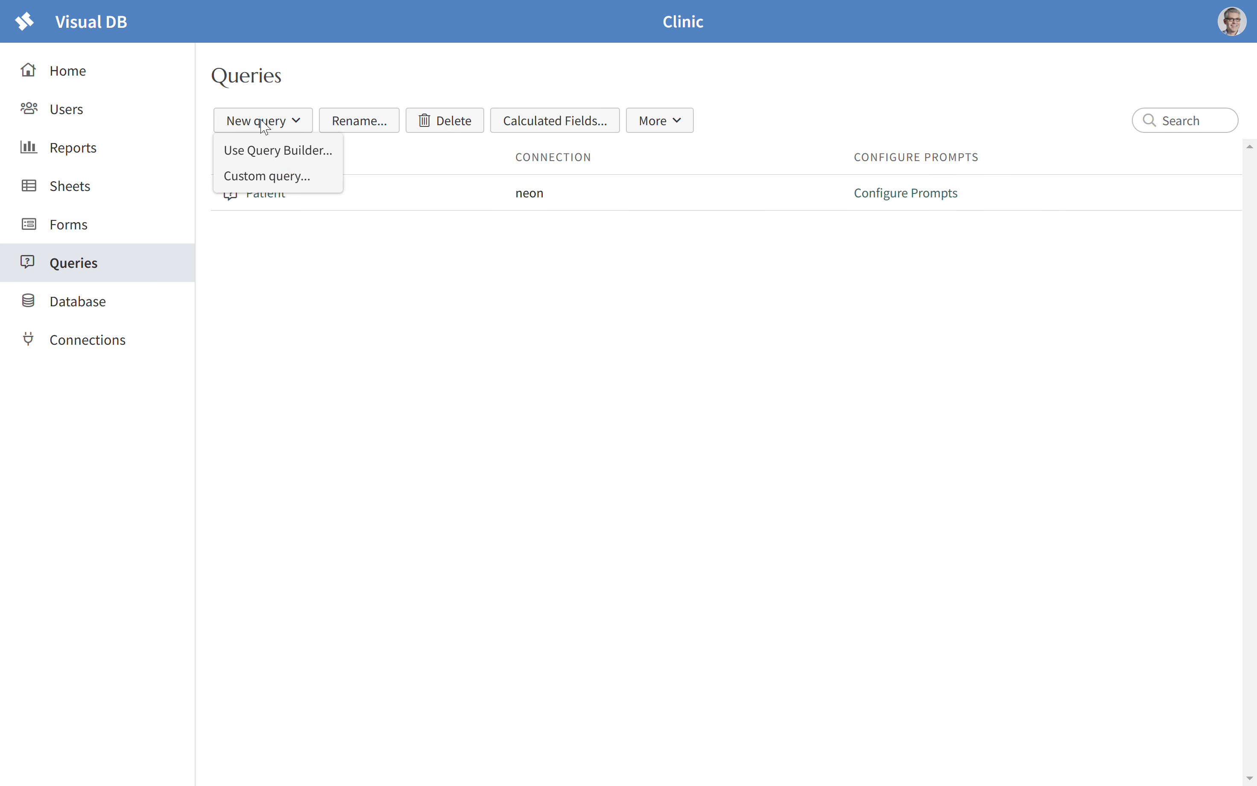
pyautogui.click(264, 150)
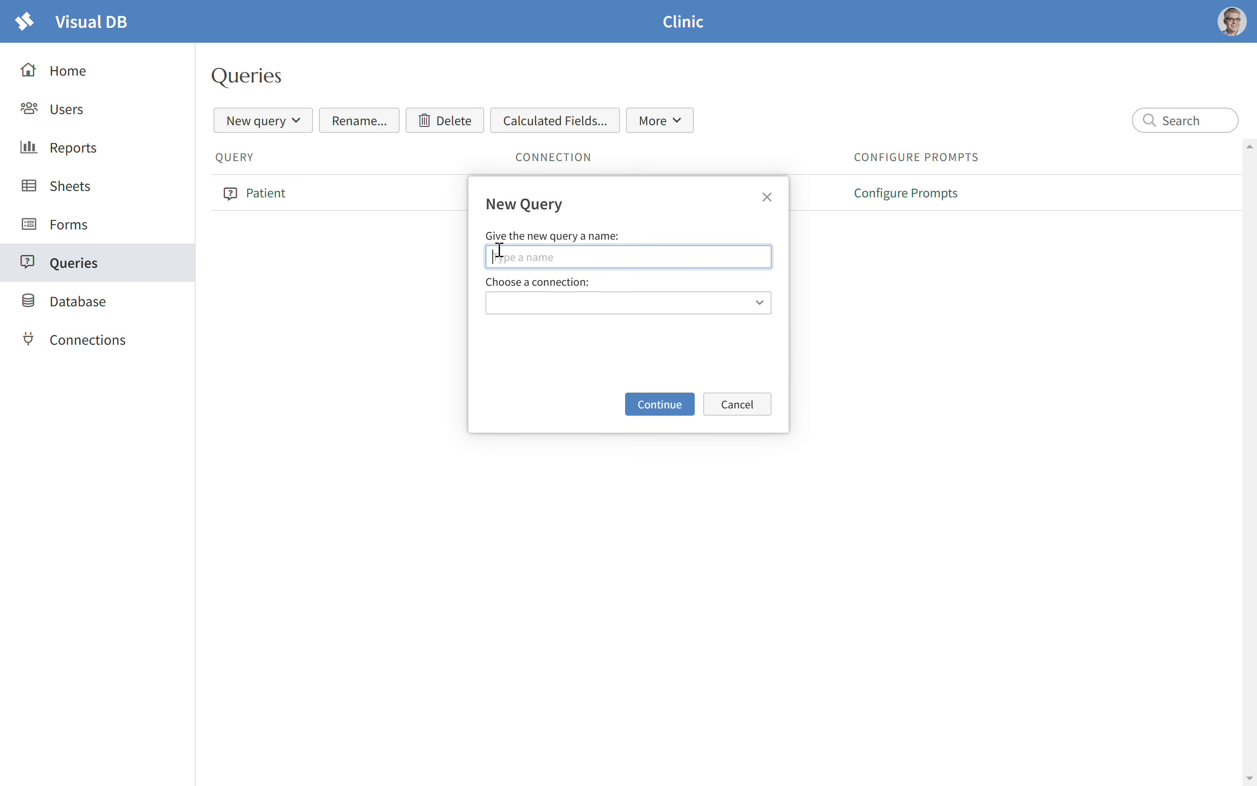
pyautogui.write('Medications')
pyautogui.click(761, 302)
pyautogui.click(563, 329)
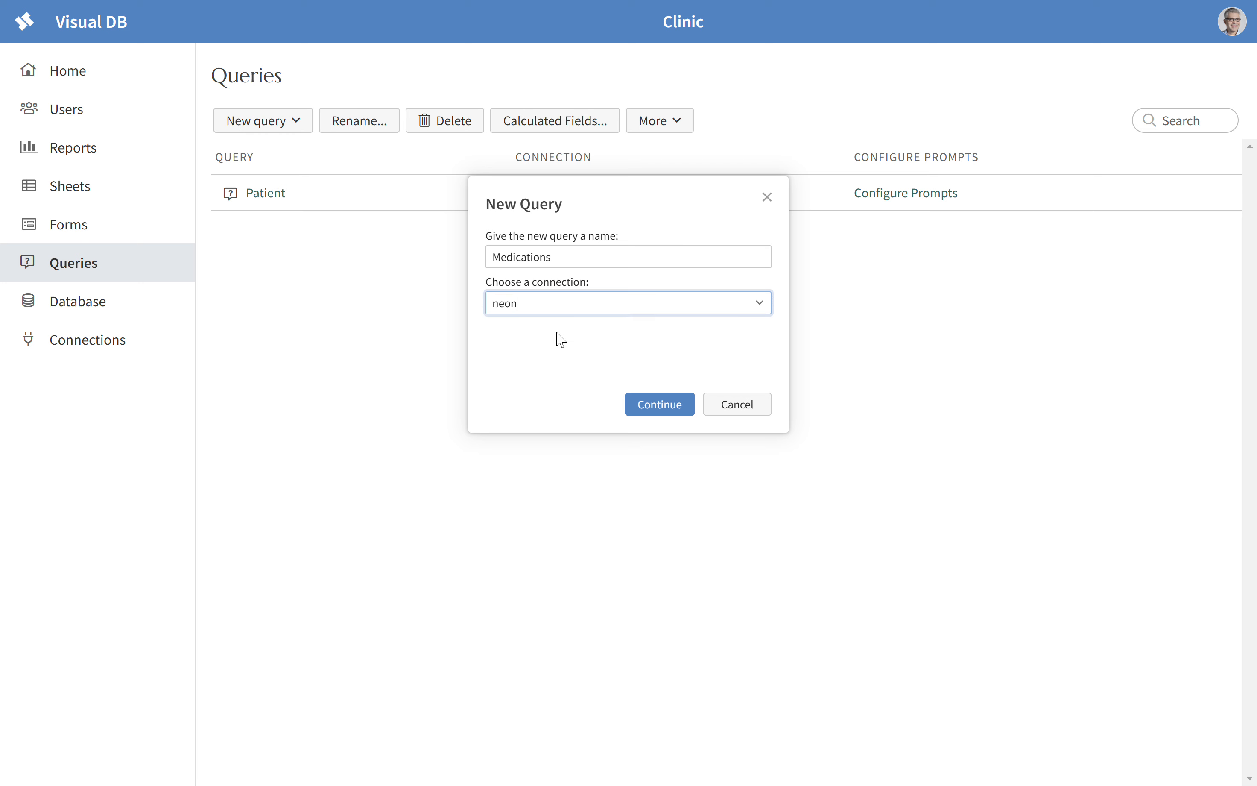
pyautogui.click(651, 418)
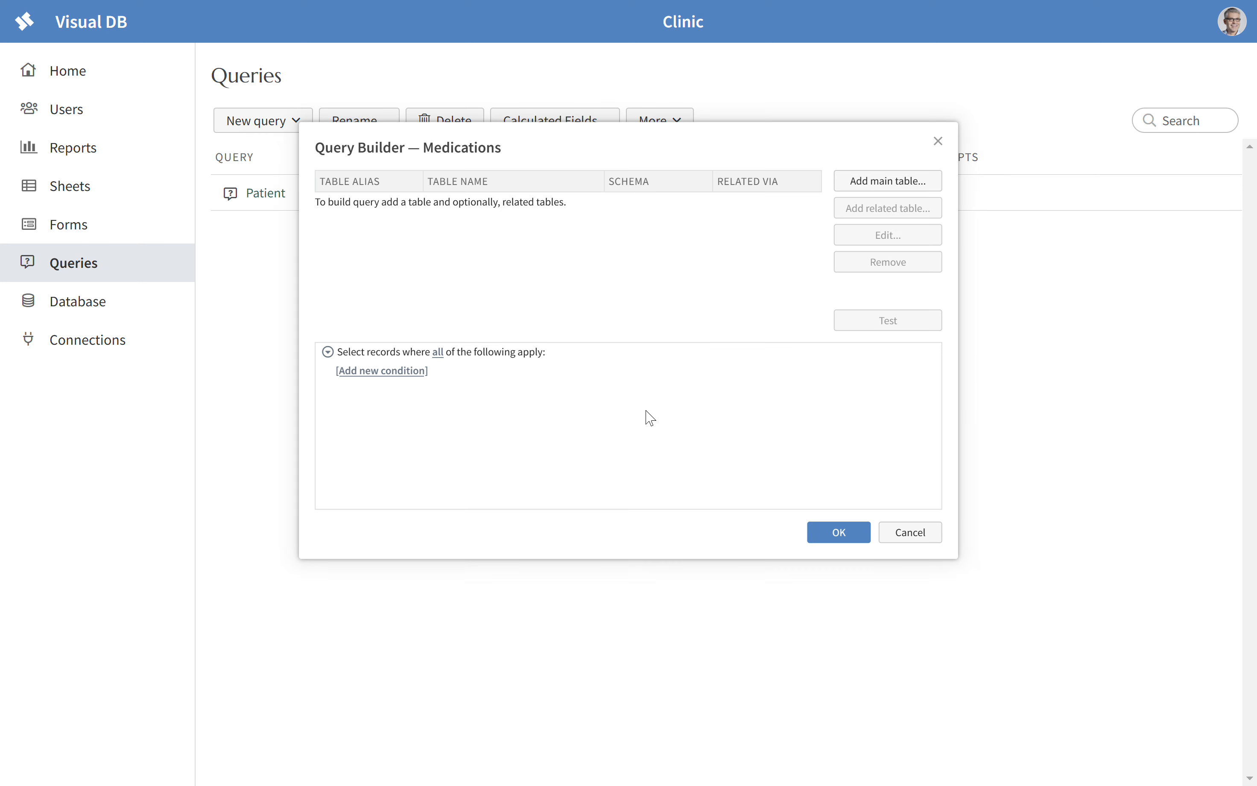
# Add the medication table with all its columns as the main table of the Medications query
pyautogui.click(923, 182)
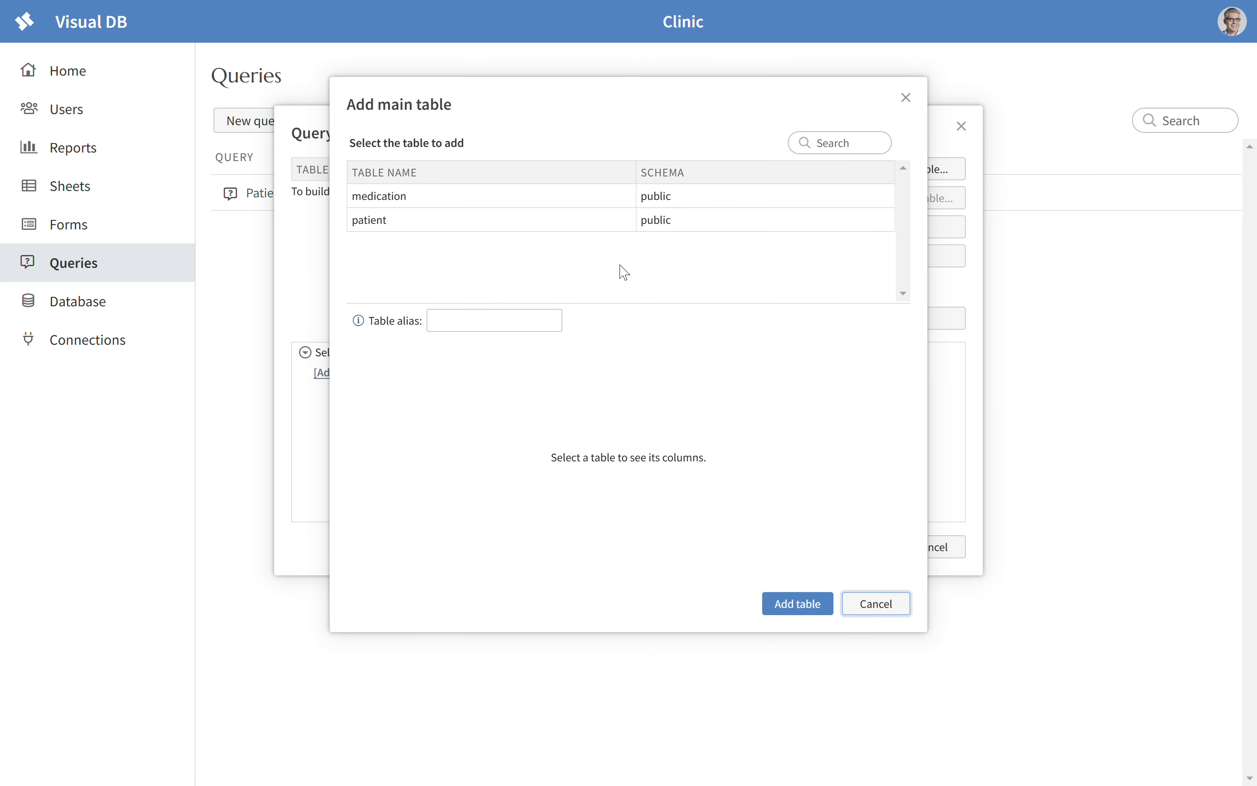
pyautogui.click(393, 197)
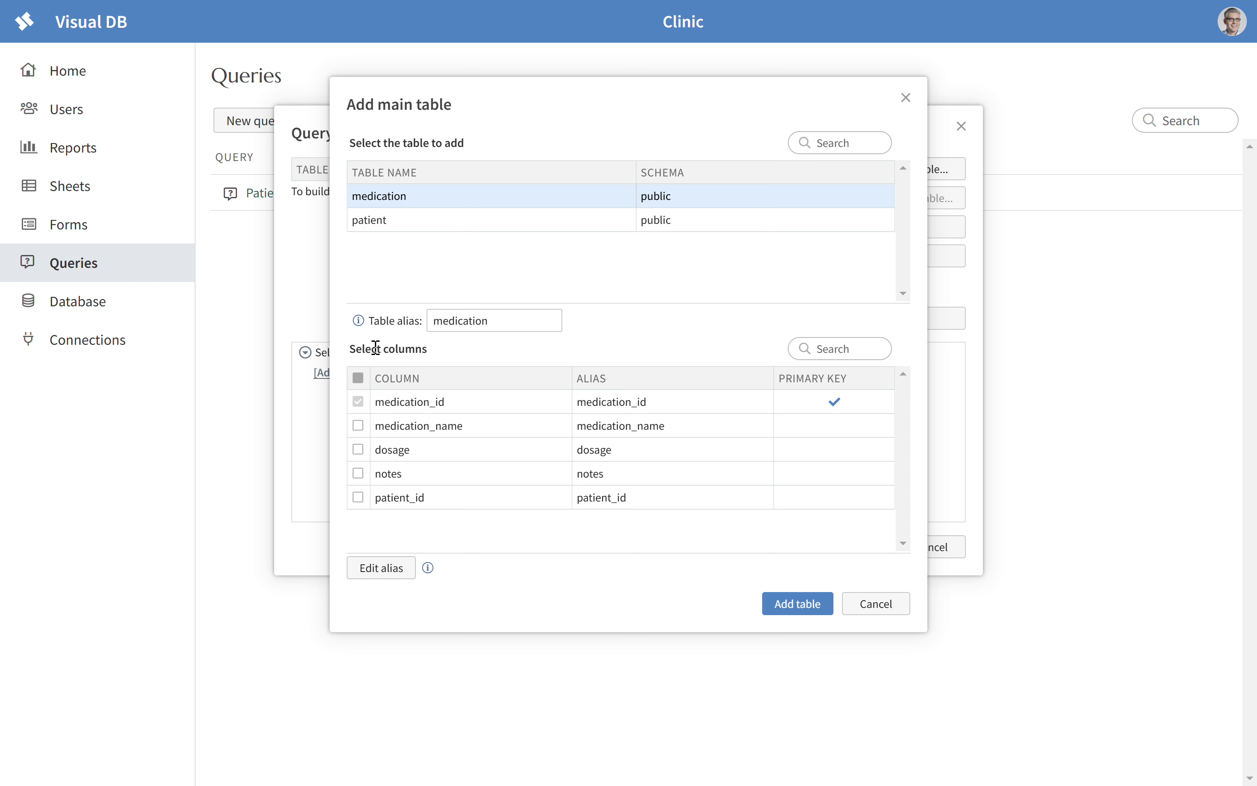
pyautogui.click(359, 380)
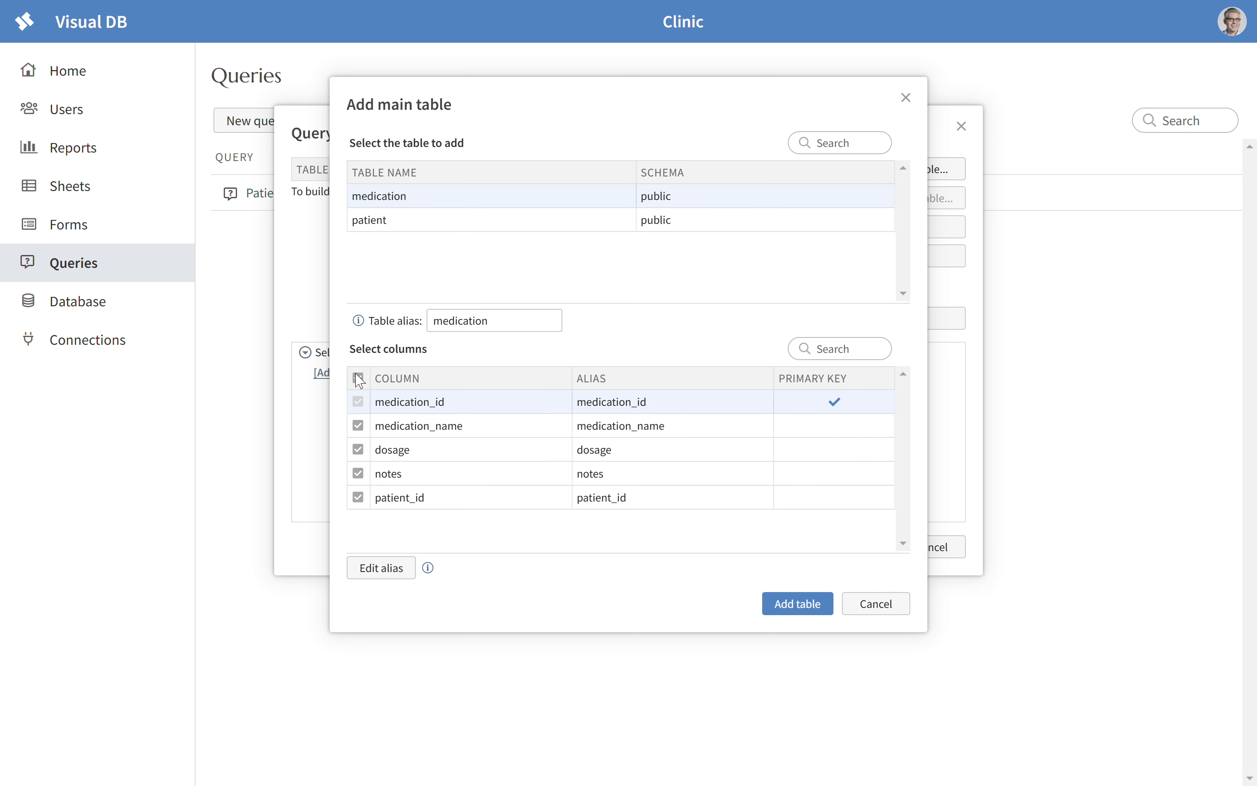
pyautogui.click(787, 603)
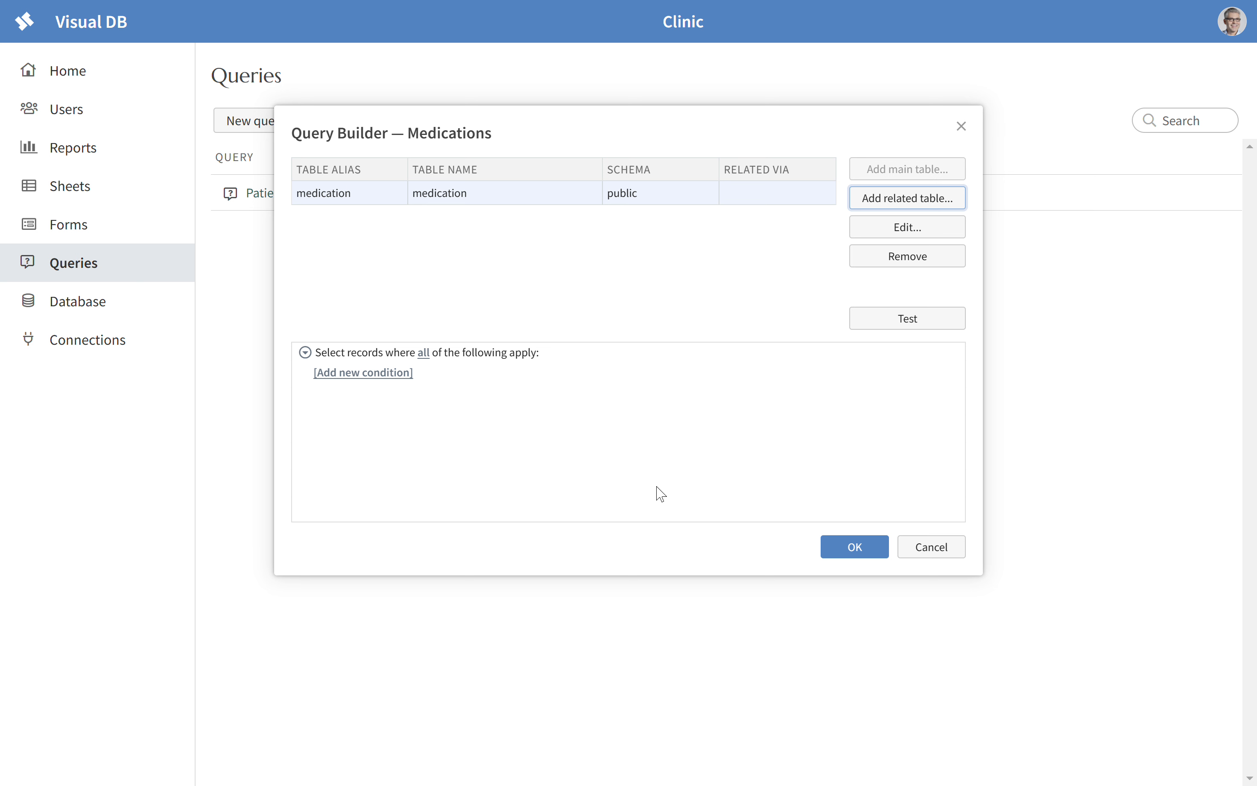
# Add a condition on patient_id using "is equal to", set the condition's option, and save the Medications query
pyautogui.click(363, 373)
pyautogui.click(362, 371)
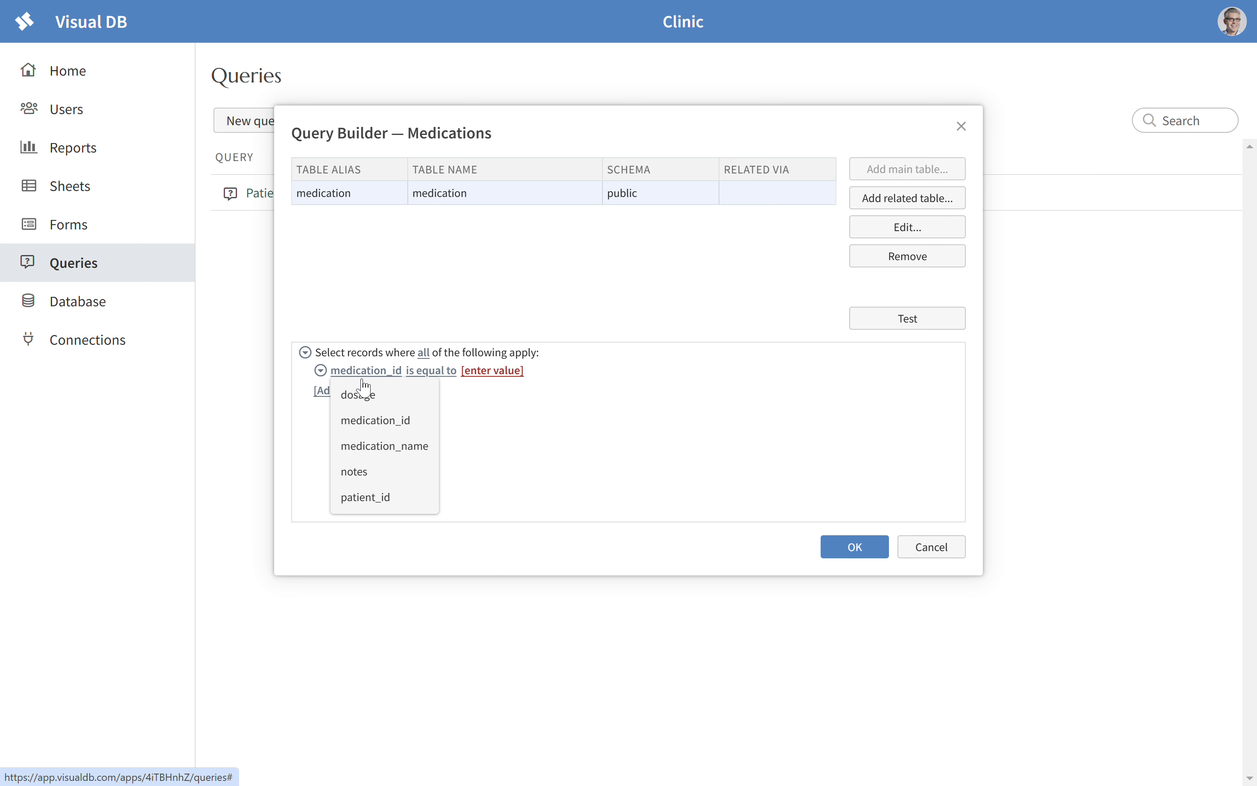
pyautogui.click(365, 496)
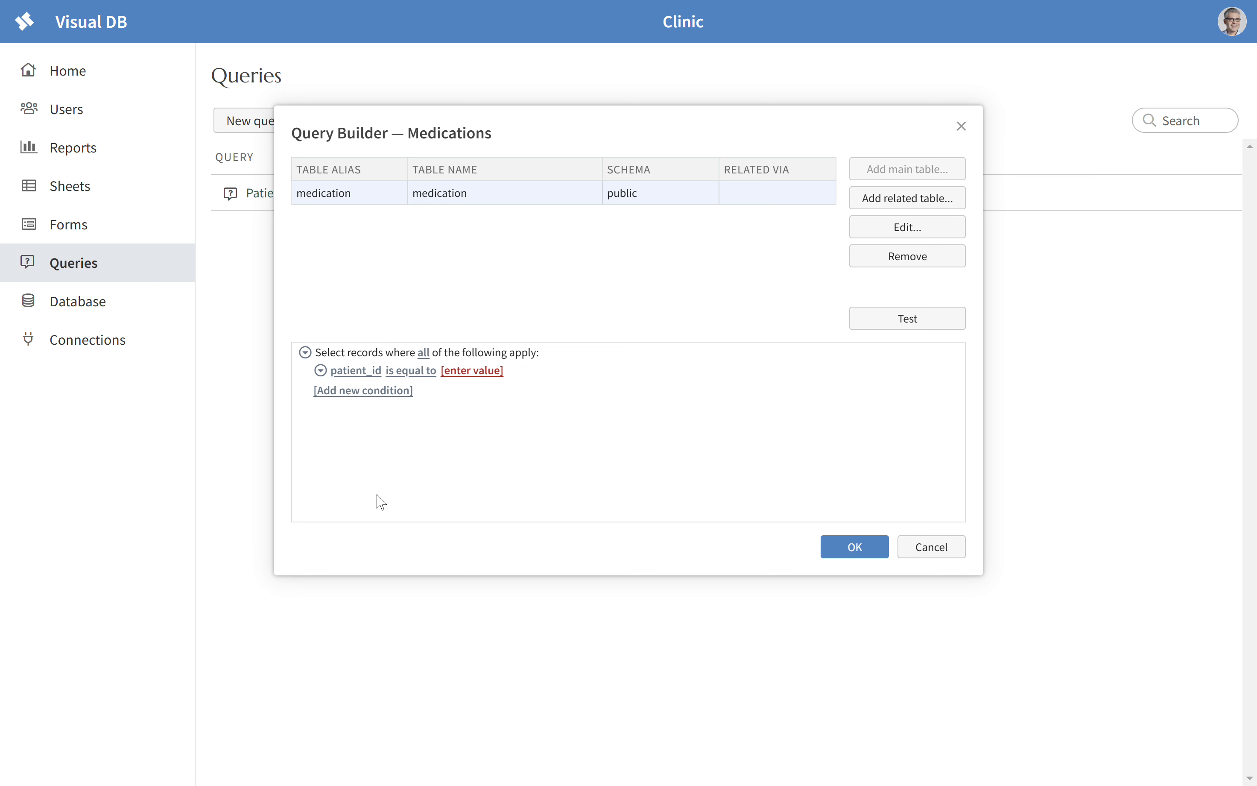
pyautogui.click(321, 370)
pyautogui.click(374, 481)
pyautogui.click(856, 549)
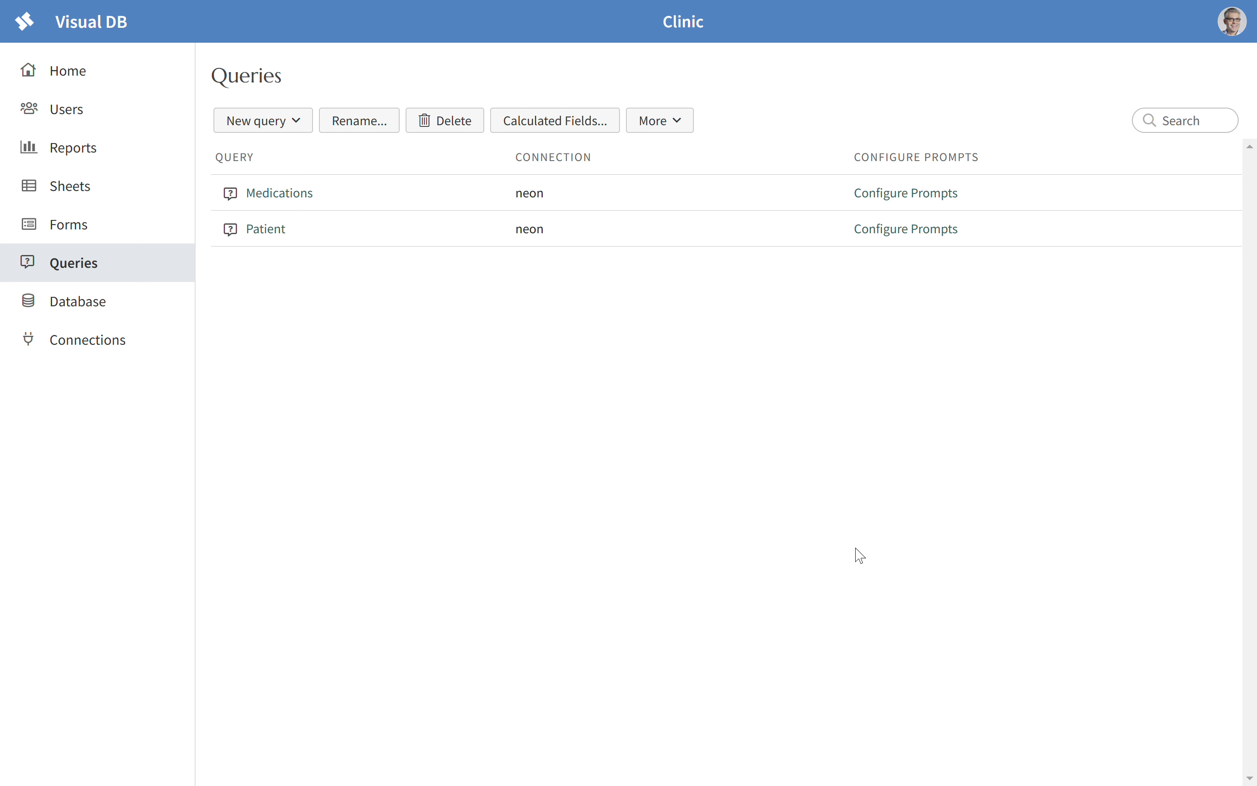
# Create a new form named Patient based on the Patient query, with AI laying out the form
pyautogui.click(101, 235)
pyautogui.click(242, 130)
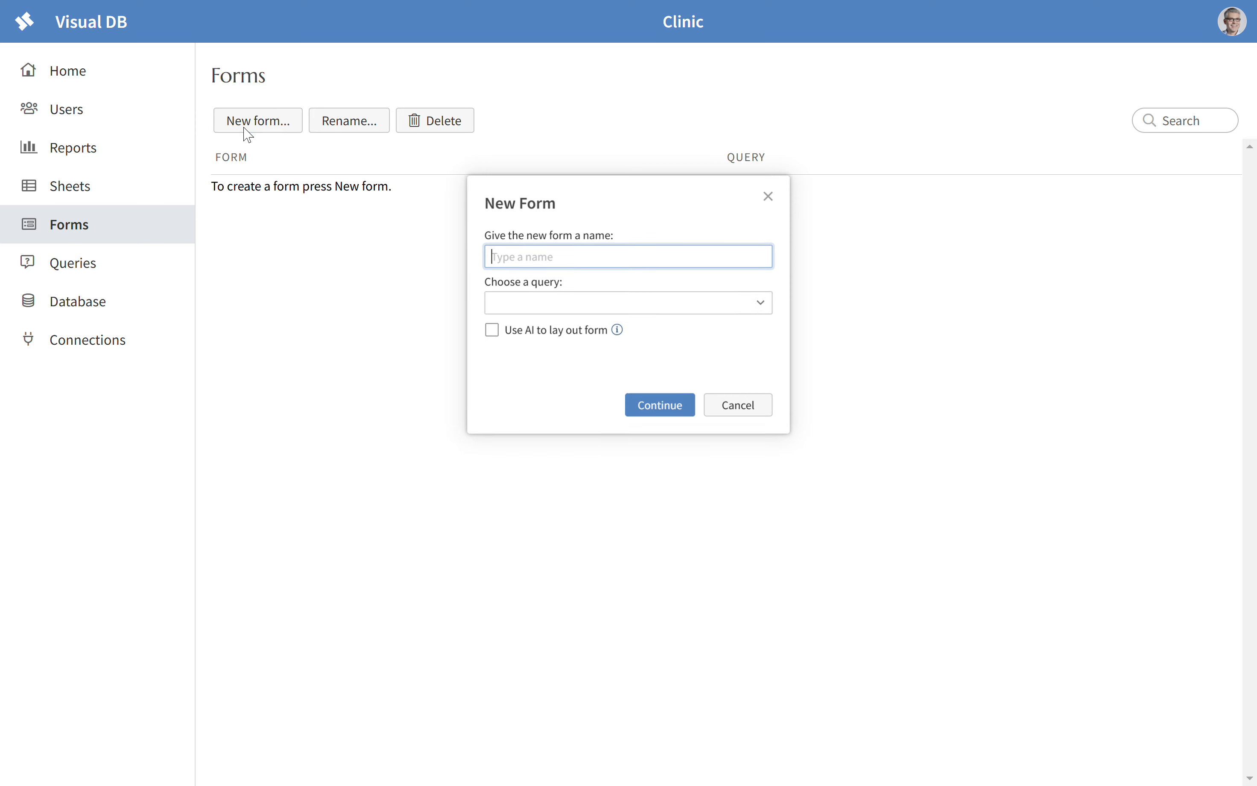
pyautogui.write('Patient')
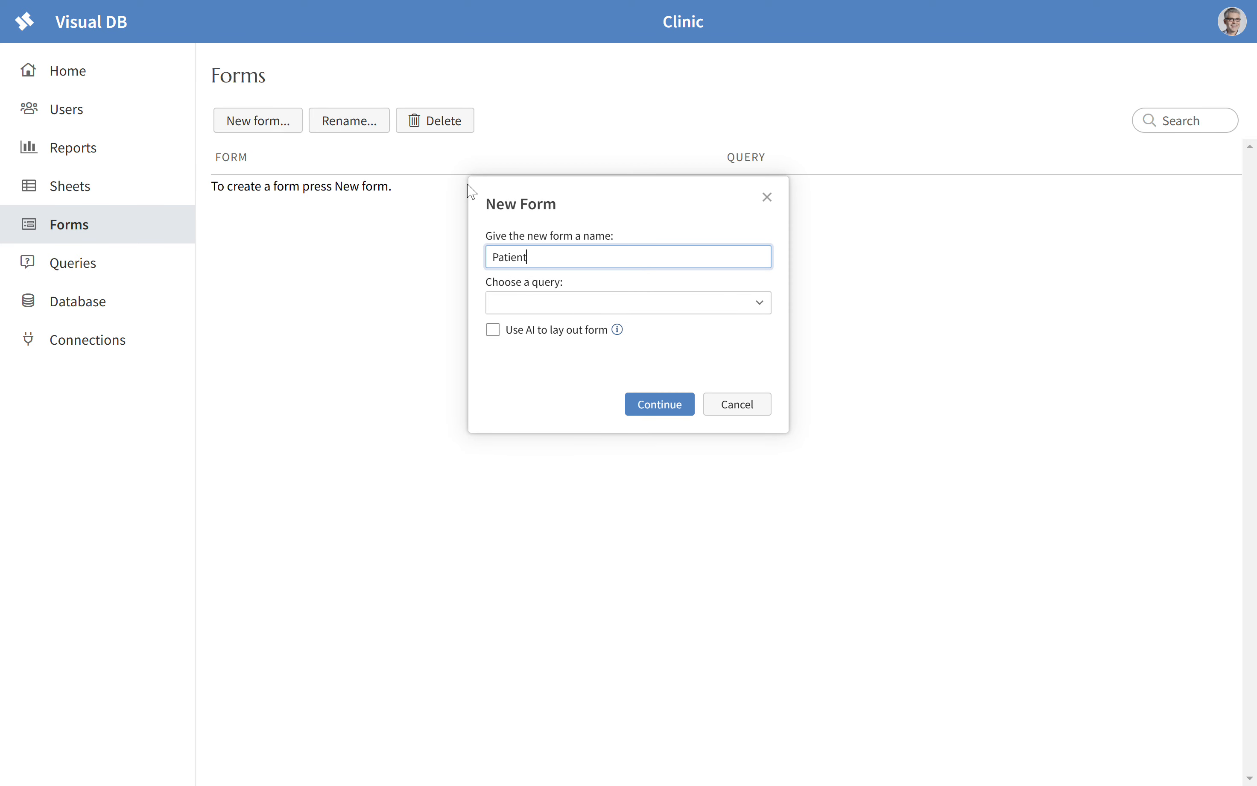
pyautogui.click(760, 303)
pyautogui.click(541, 354)
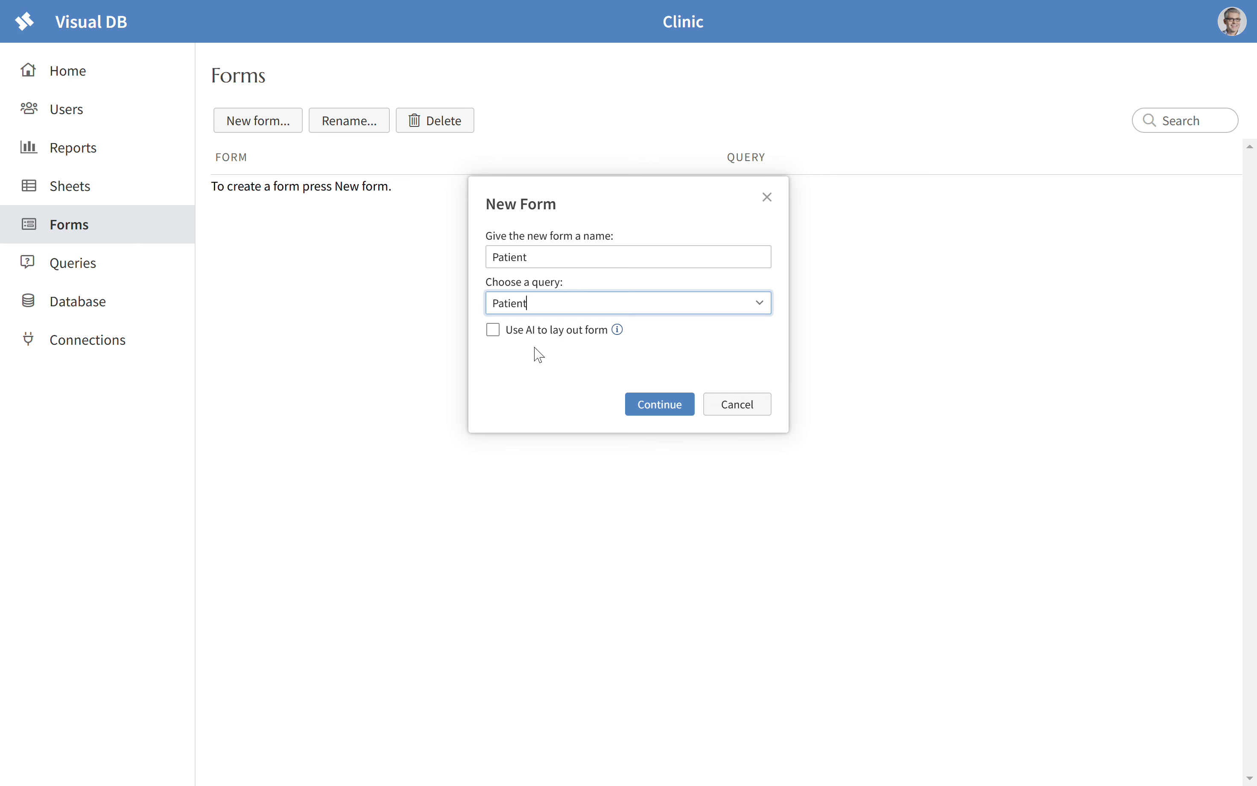
pyautogui.click(493, 330)
pyautogui.click(657, 411)
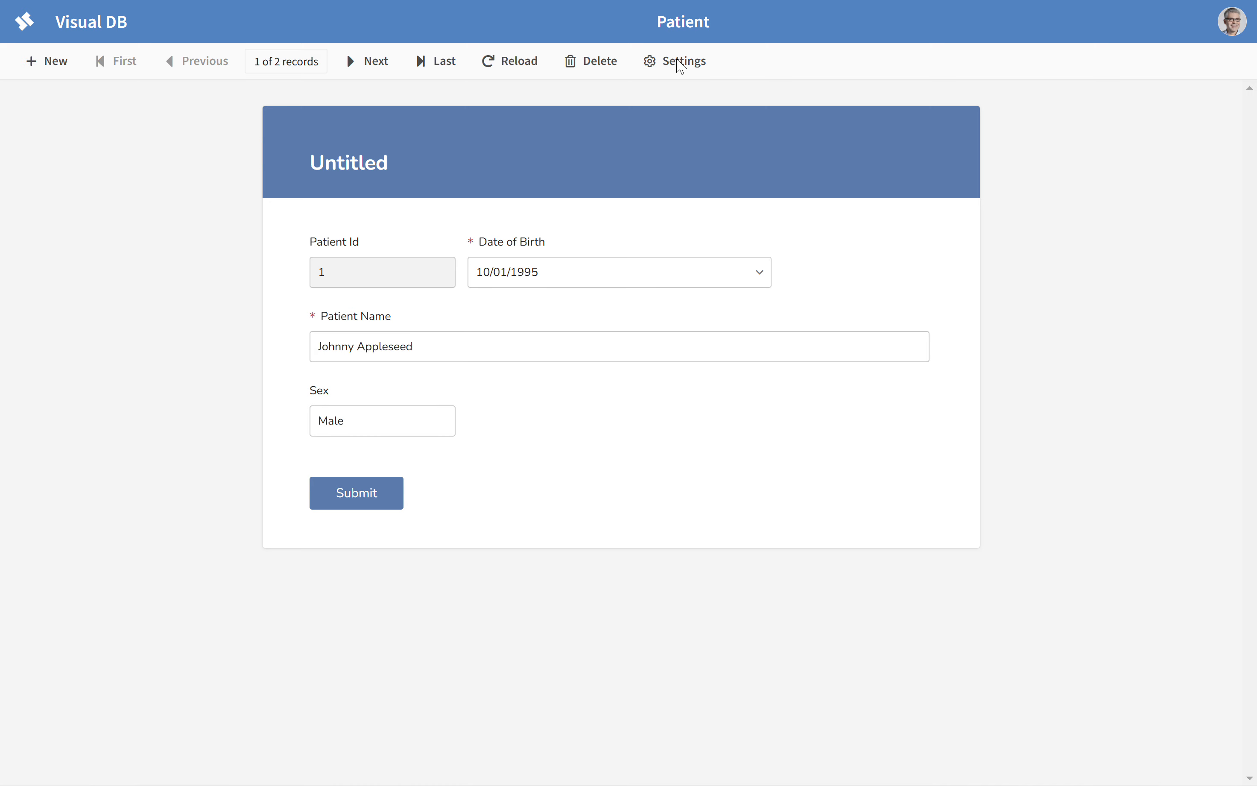
# In design mode, narrow the Patient Name field and widen the Sex field so both end level with Date of Birth
pyautogui.click(682, 67)
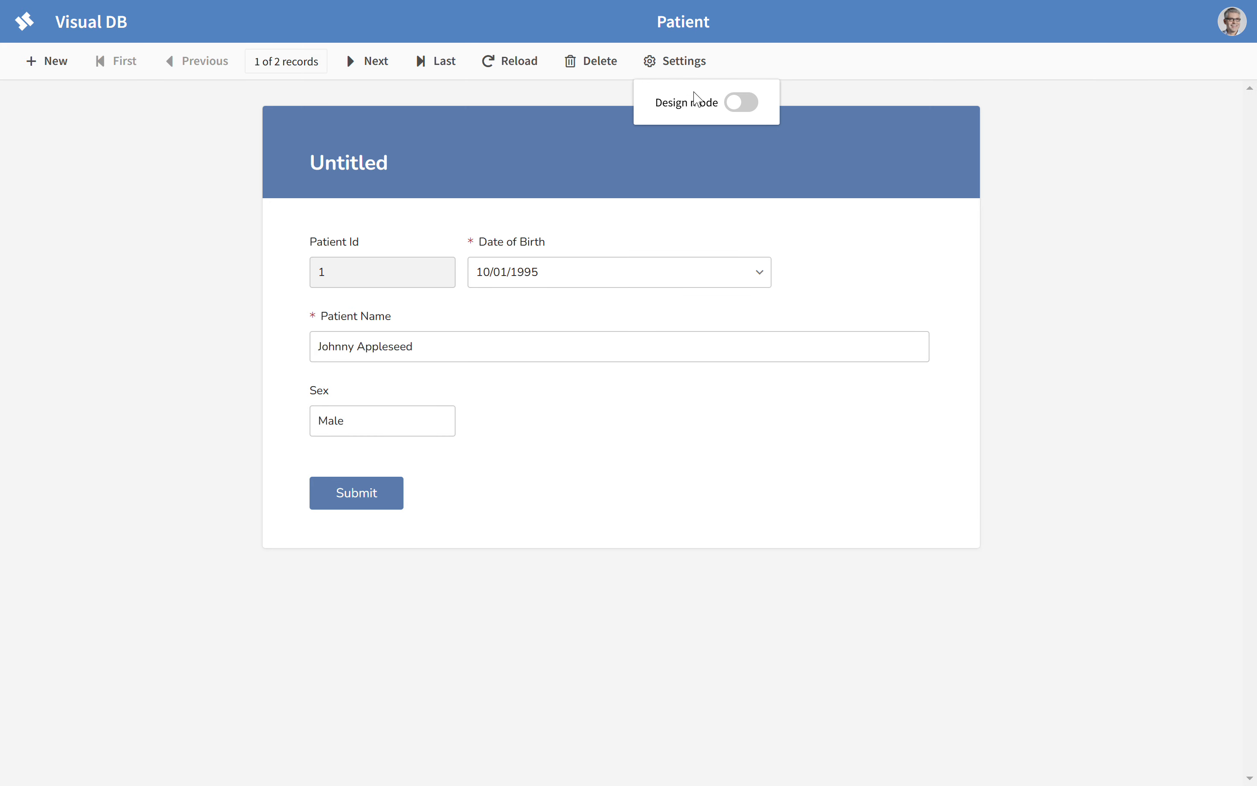
pyautogui.click(745, 104)
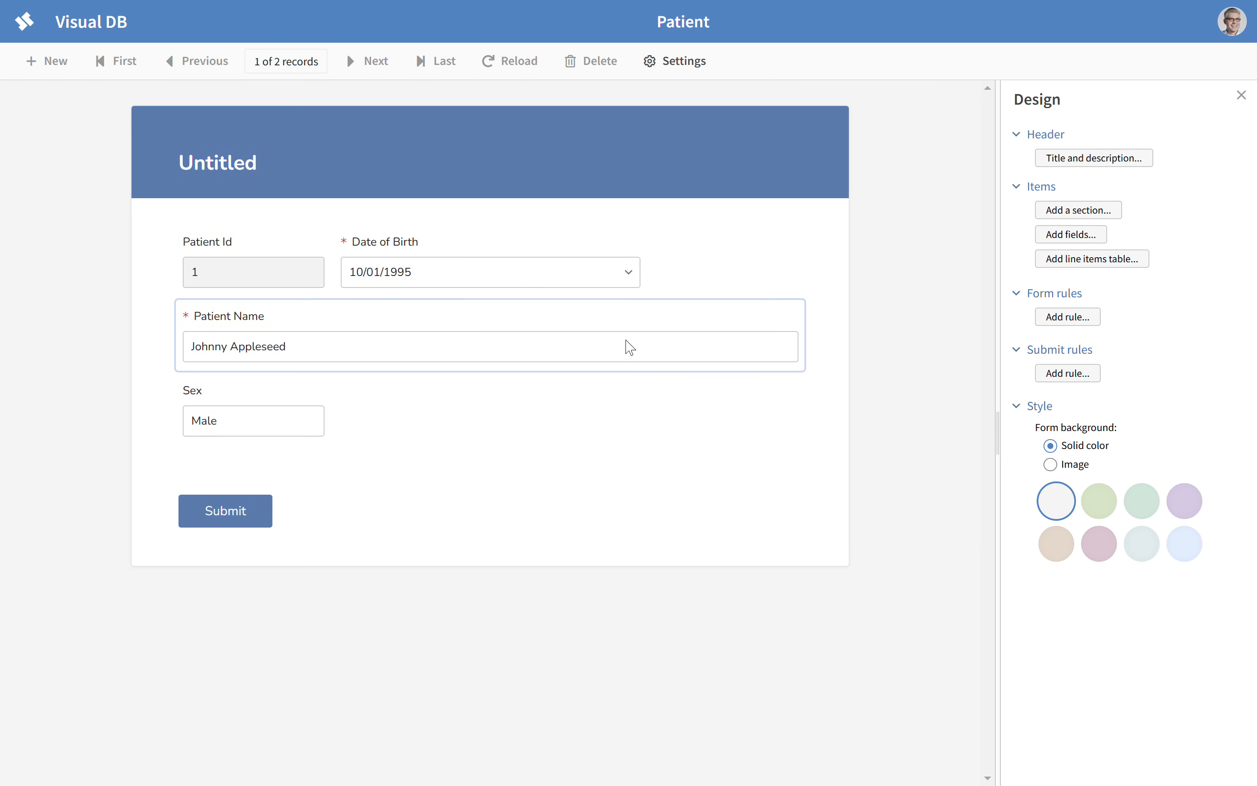
pyautogui.click(629, 347)
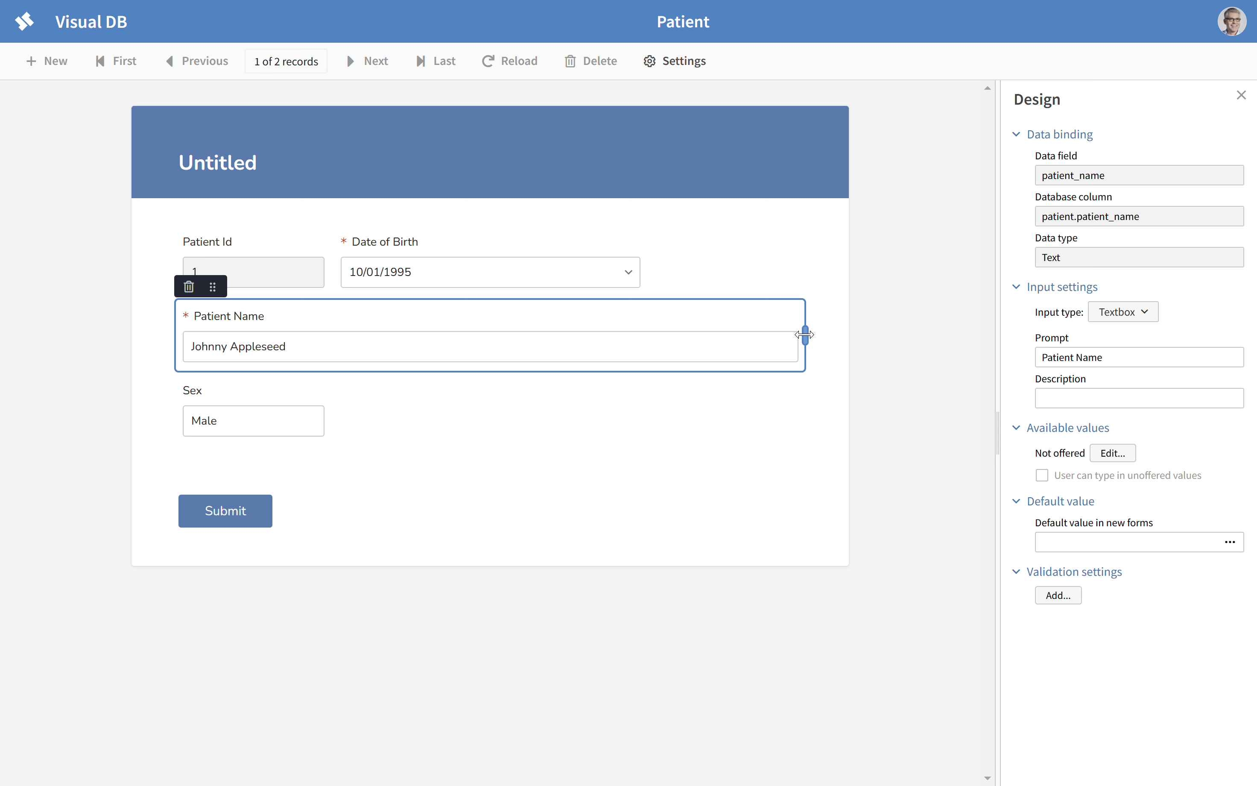
pyautogui.moveTo(805, 335); pyautogui.dragTo(652, 356)
pyautogui.click(252, 439)
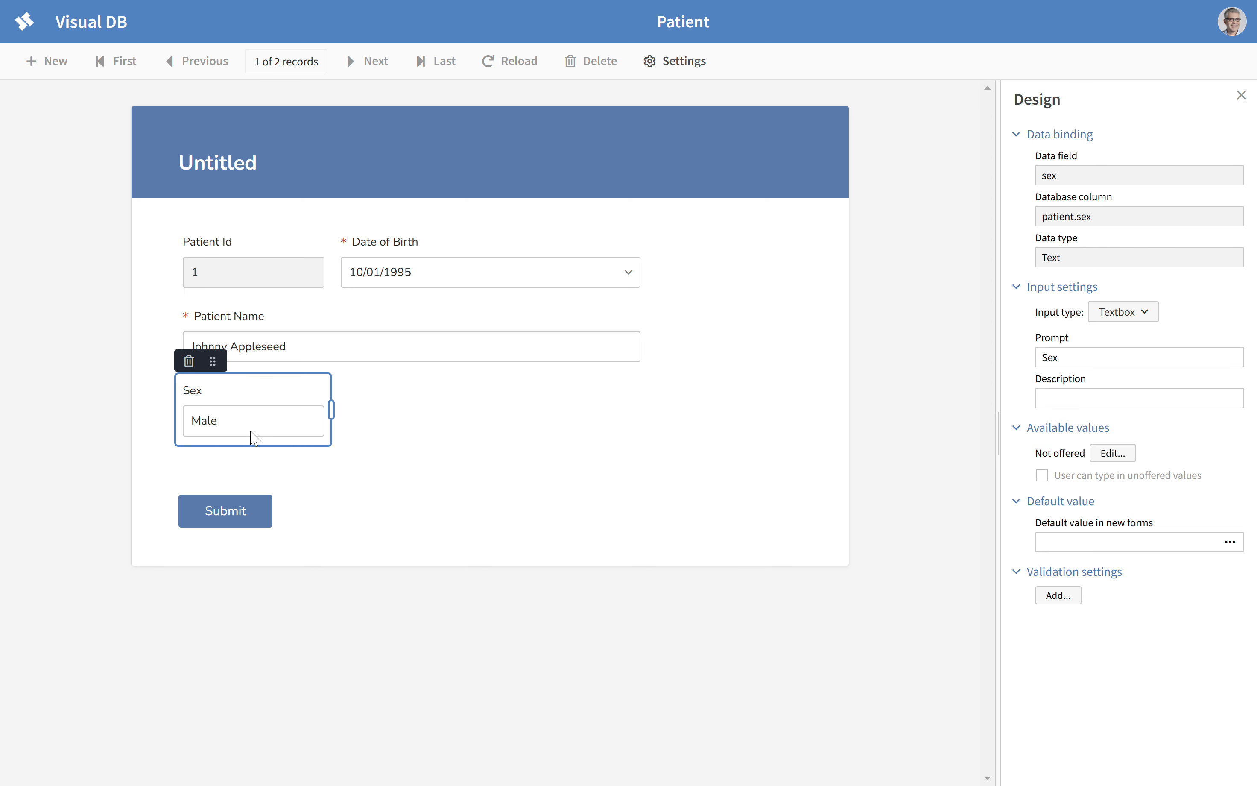
pyautogui.moveTo(330, 408); pyautogui.dragTo(659, 416)
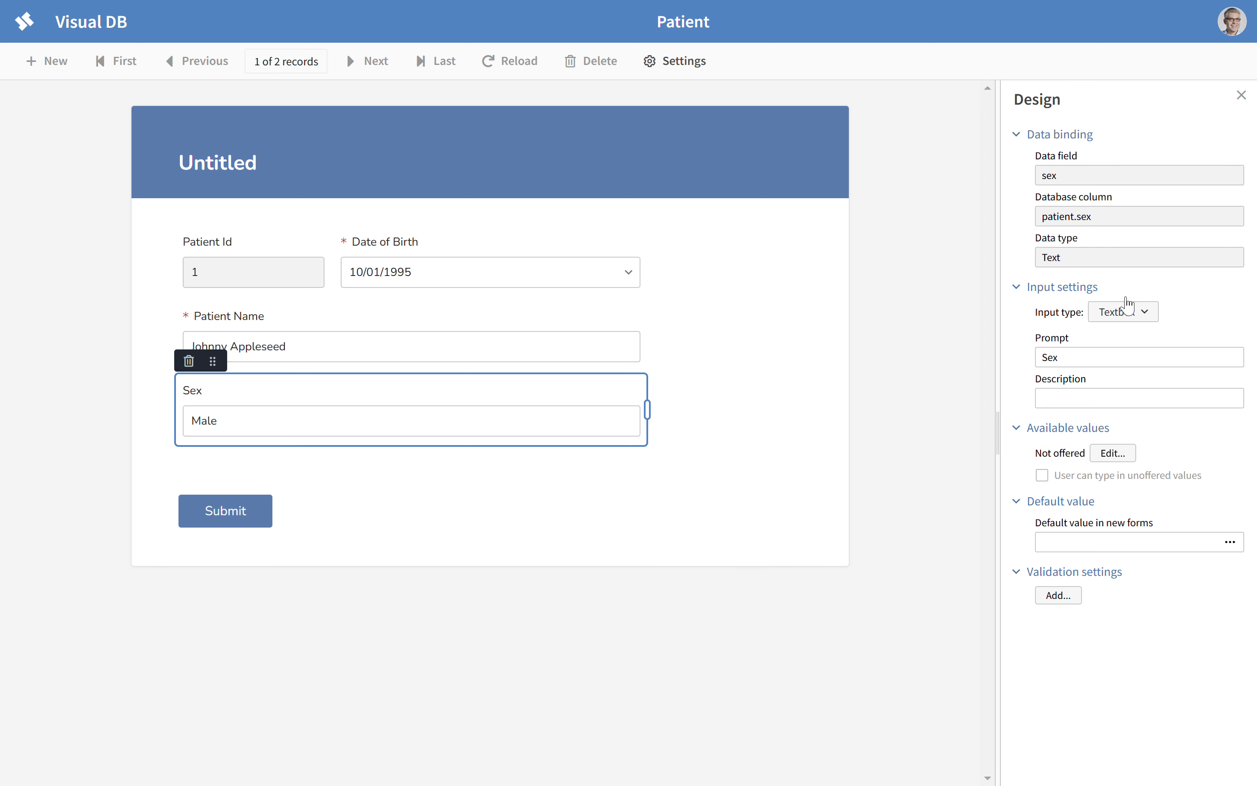
# Change the Sex field's input type to radio buttons offering the values Male and Female
pyautogui.click(1131, 312)
pyautogui.click(1132, 417)
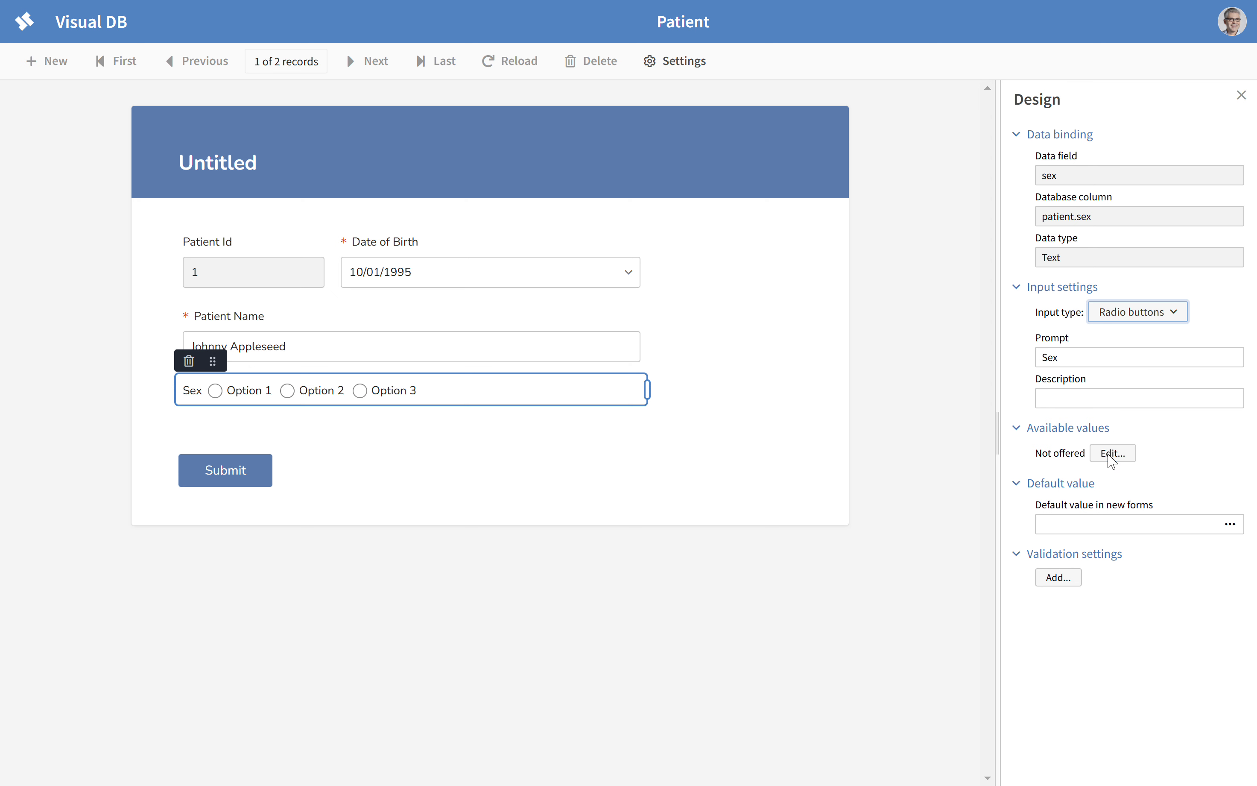
pyautogui.click(1102, 456)
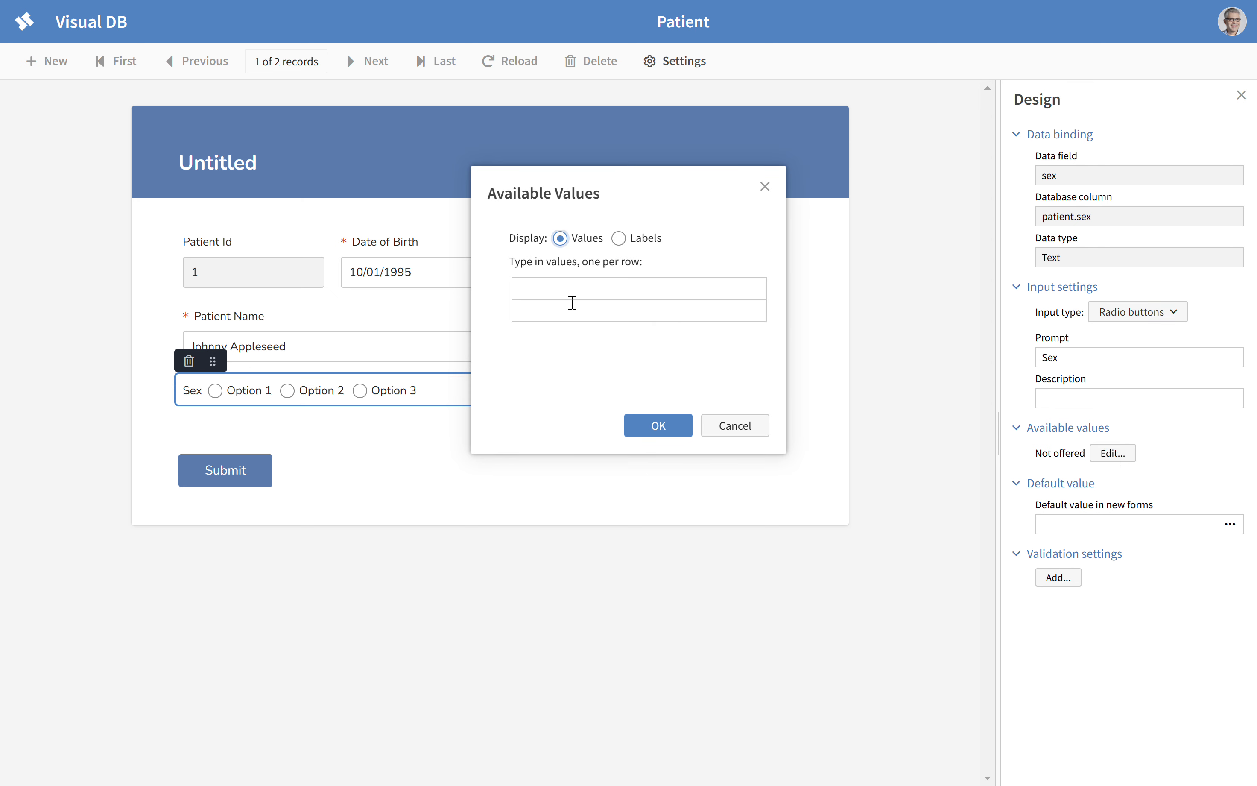
pyautogui.click(604, 304)
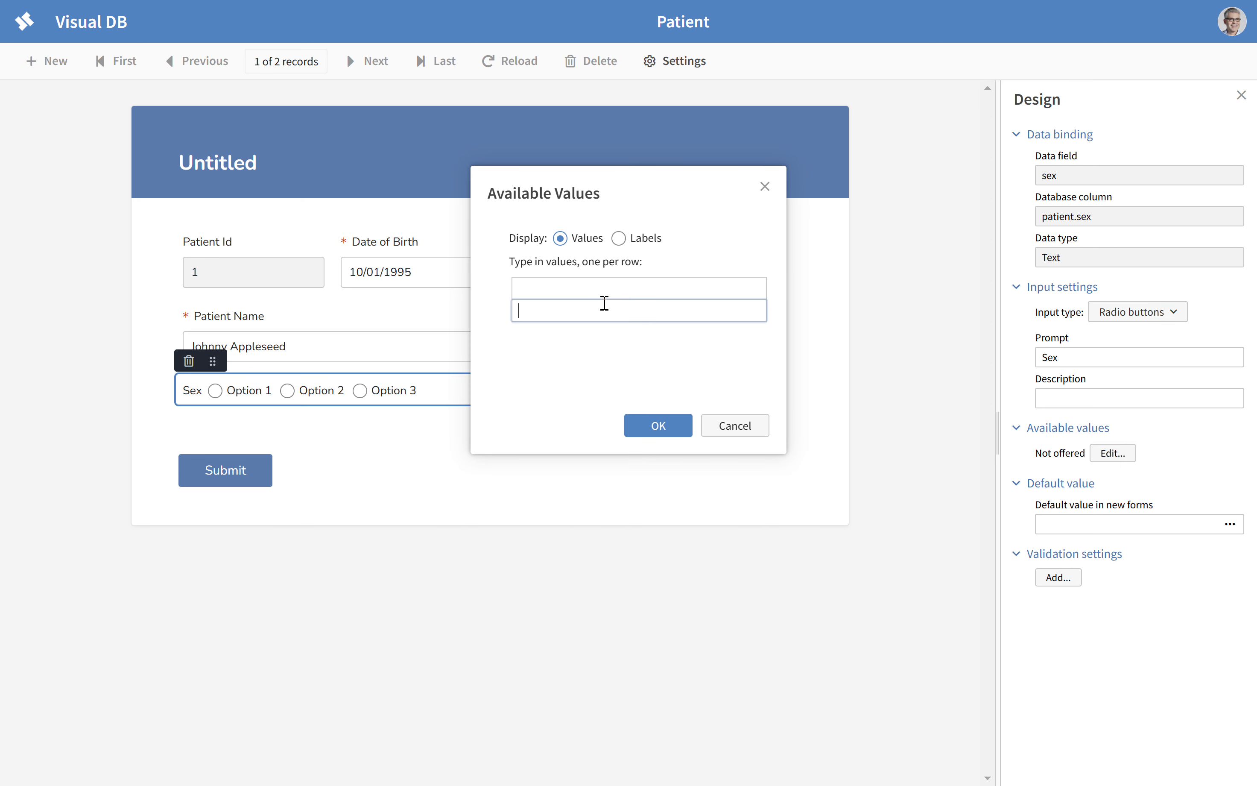
pyautogui.press('Up')
pyautogui.write('Male')
pyautogui.press('Return')
pyautogui.write('Female')
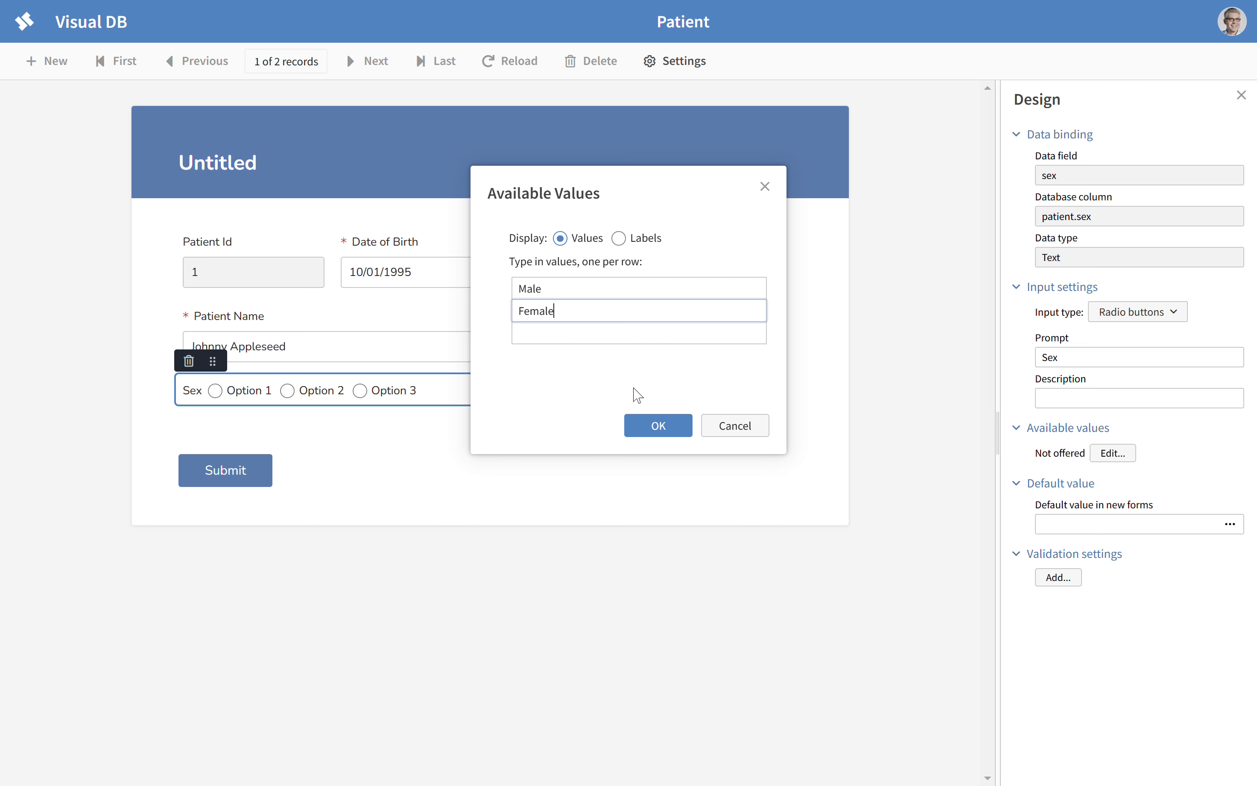
pyautogui.click(659, 430)
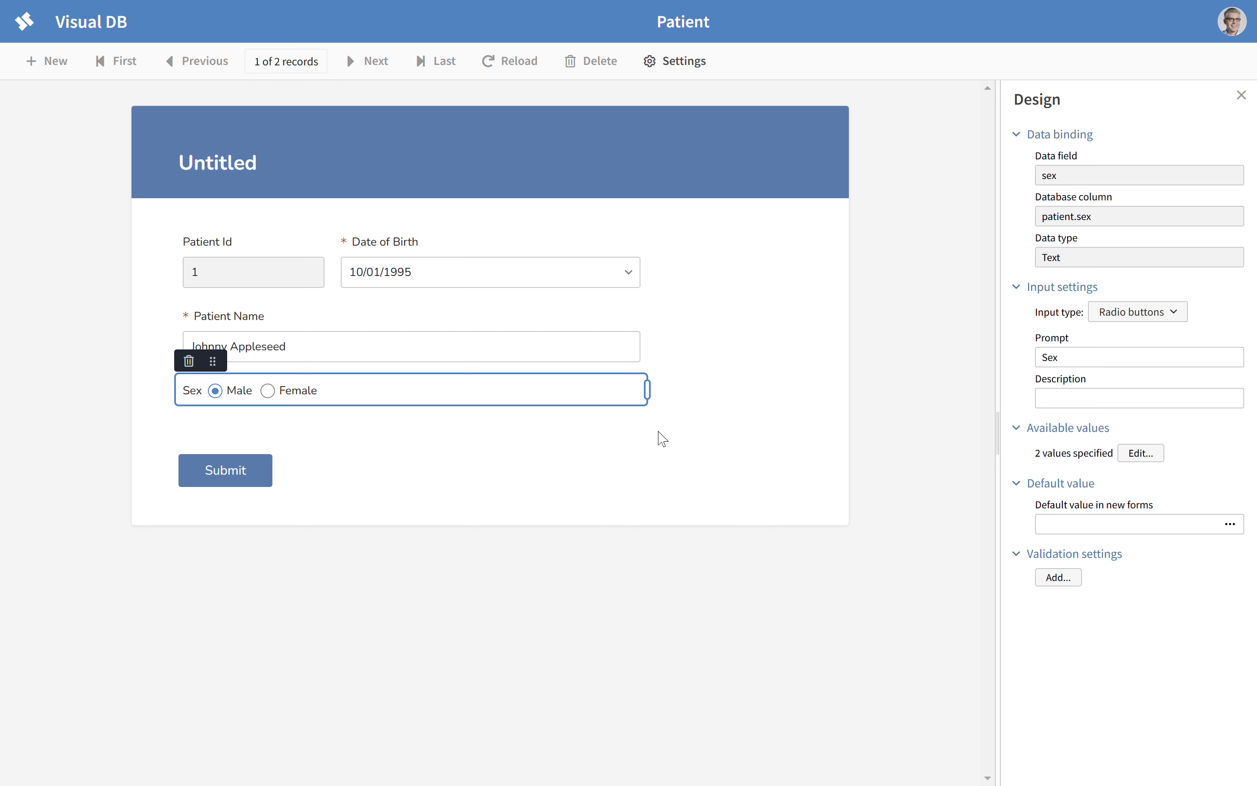
pyautogui.click(663, 457)
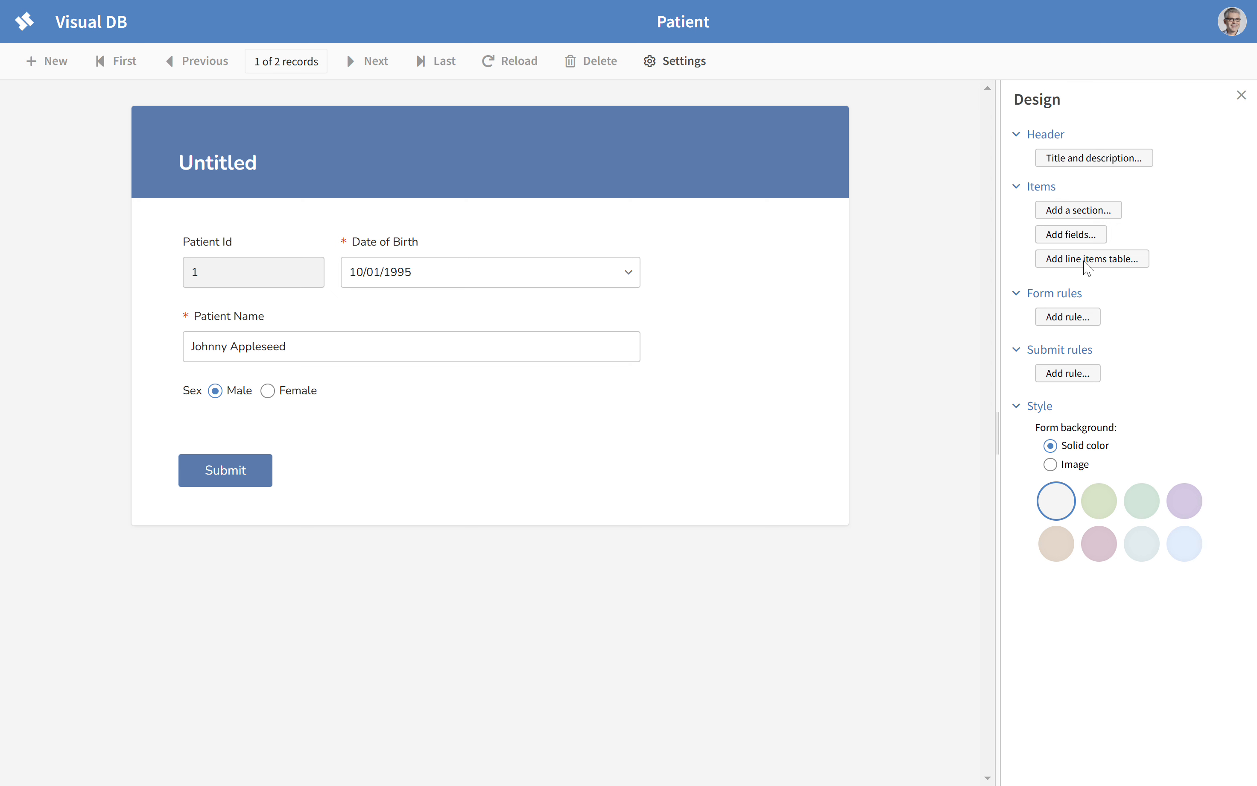
# Add a line items table based on the Medications query, then widen its Medication Name, Dosage and Notes columns outside design mode
pyautogui.click(1092, 260)
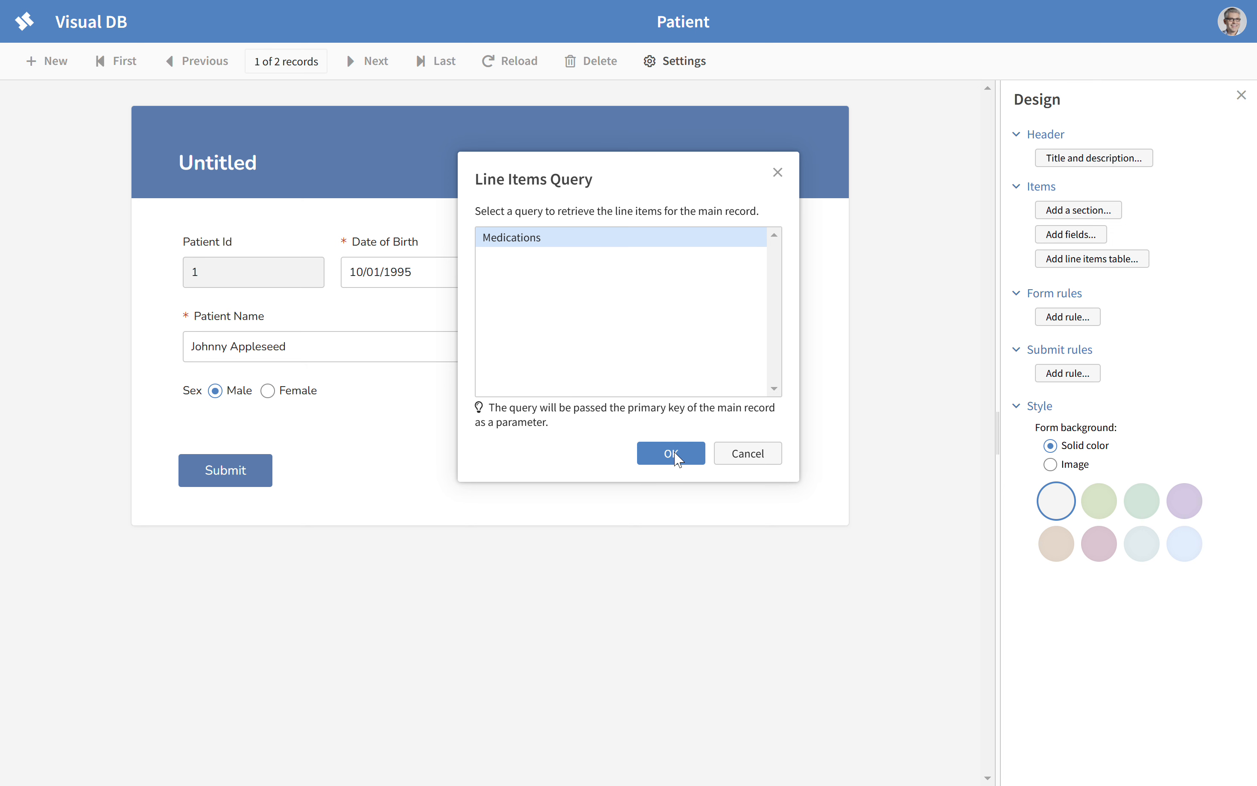
pyautogui.click(671, 454)
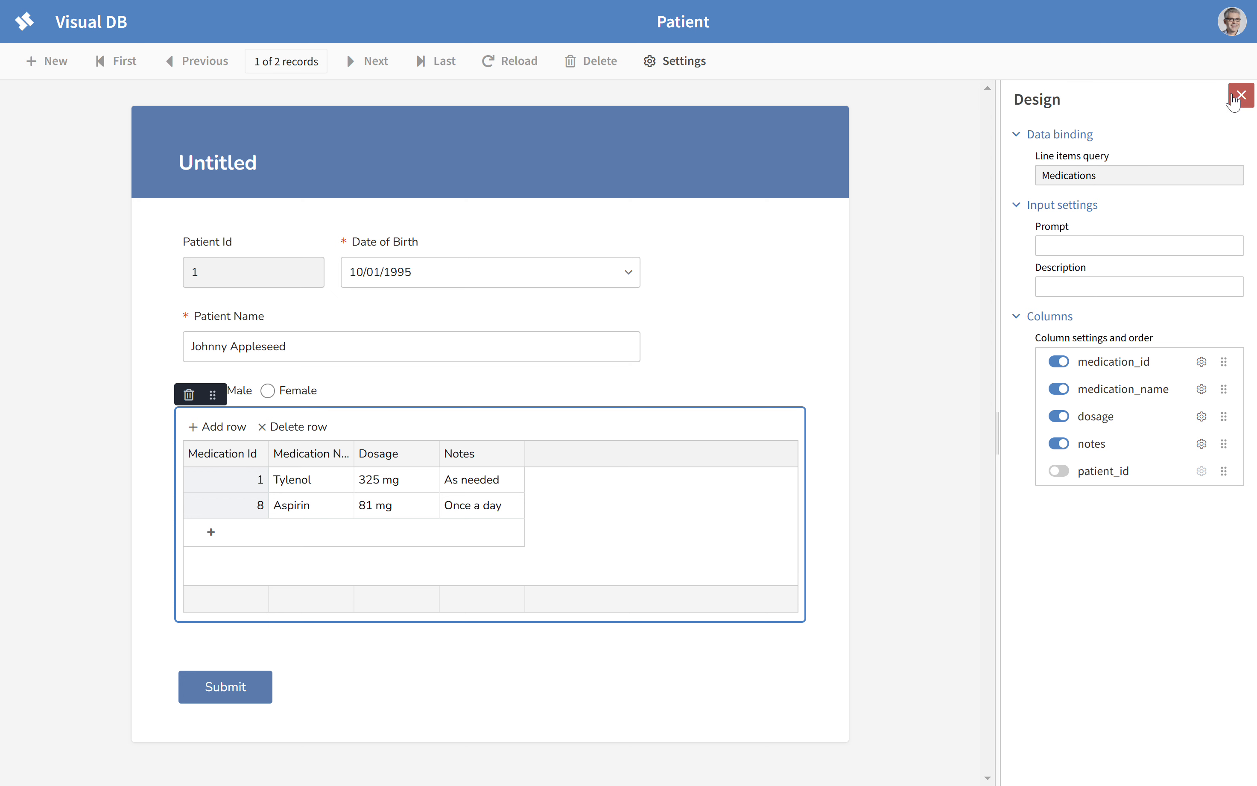
pyautogui.click(1240, 95)
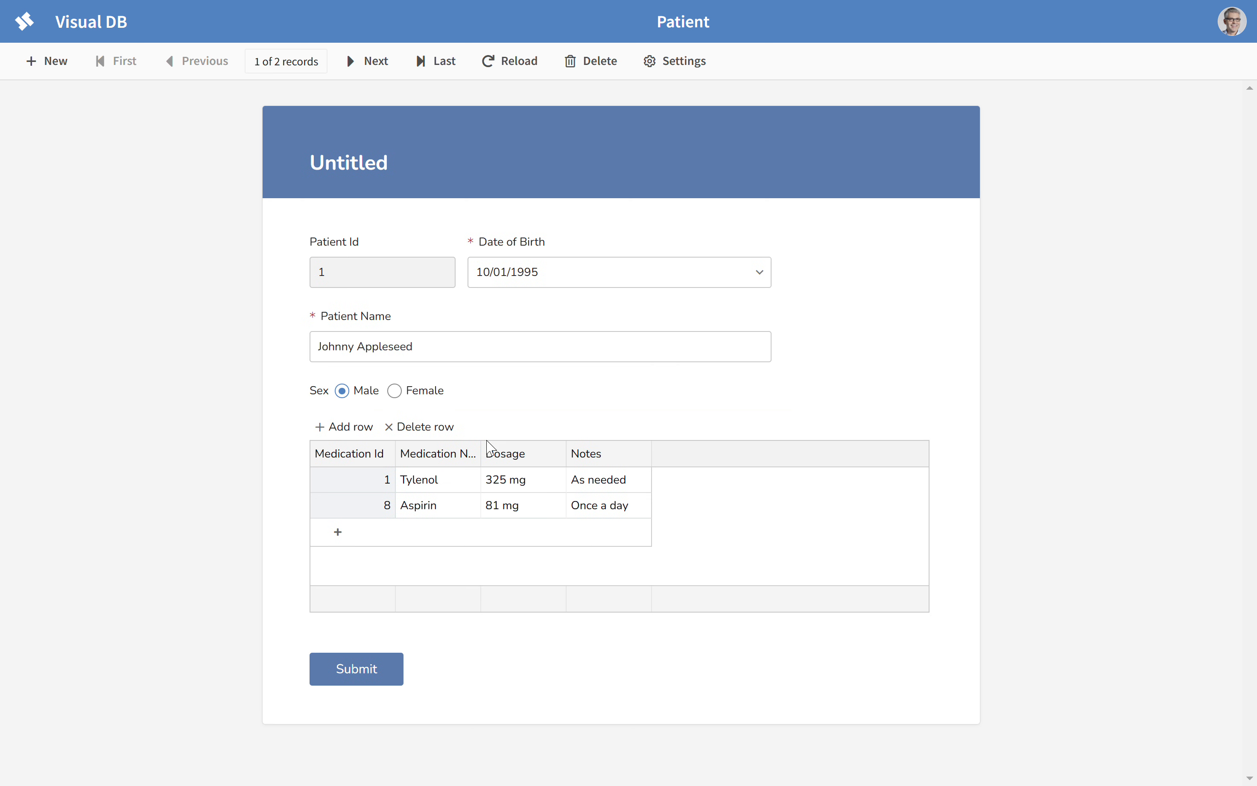
pyautogui.moveTo(494, 453); pyautogui.dragTo(677, 456)
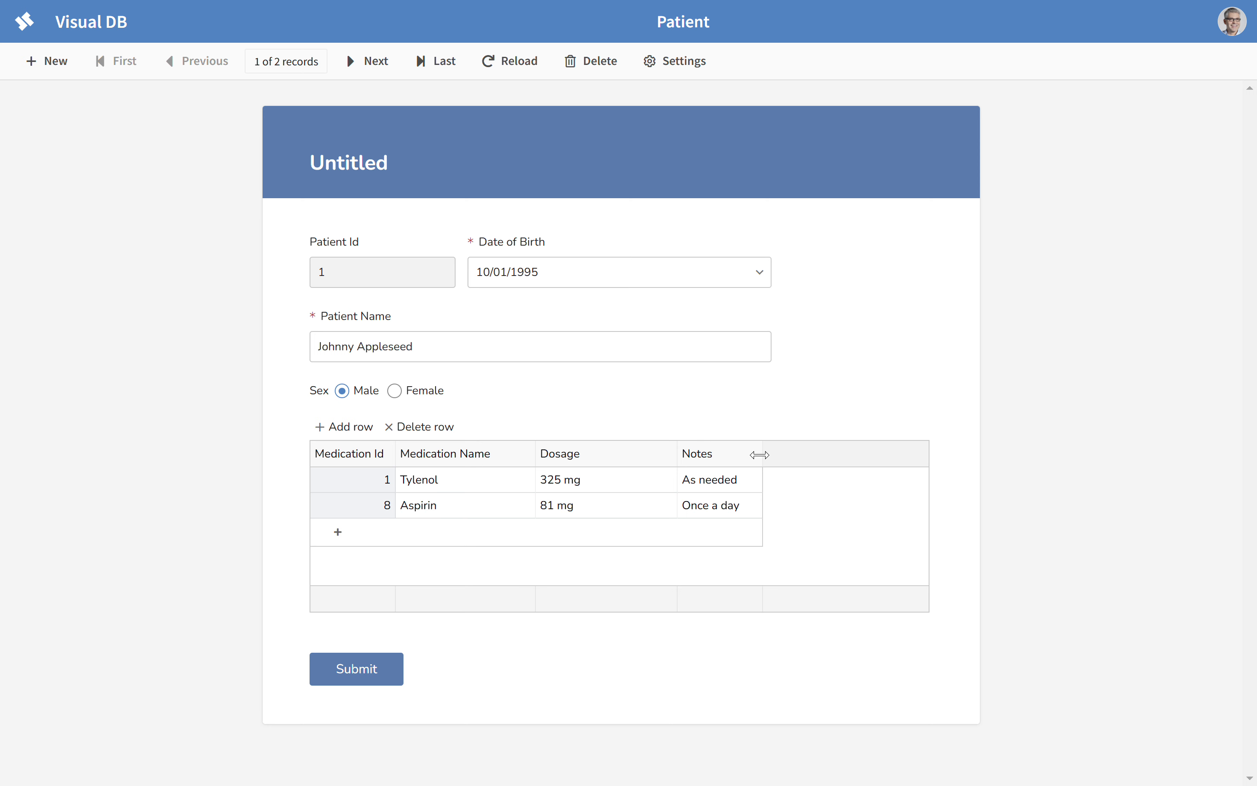
pyautogui.moveTo(760, 455); pyautogui.dragTo(850, 451)
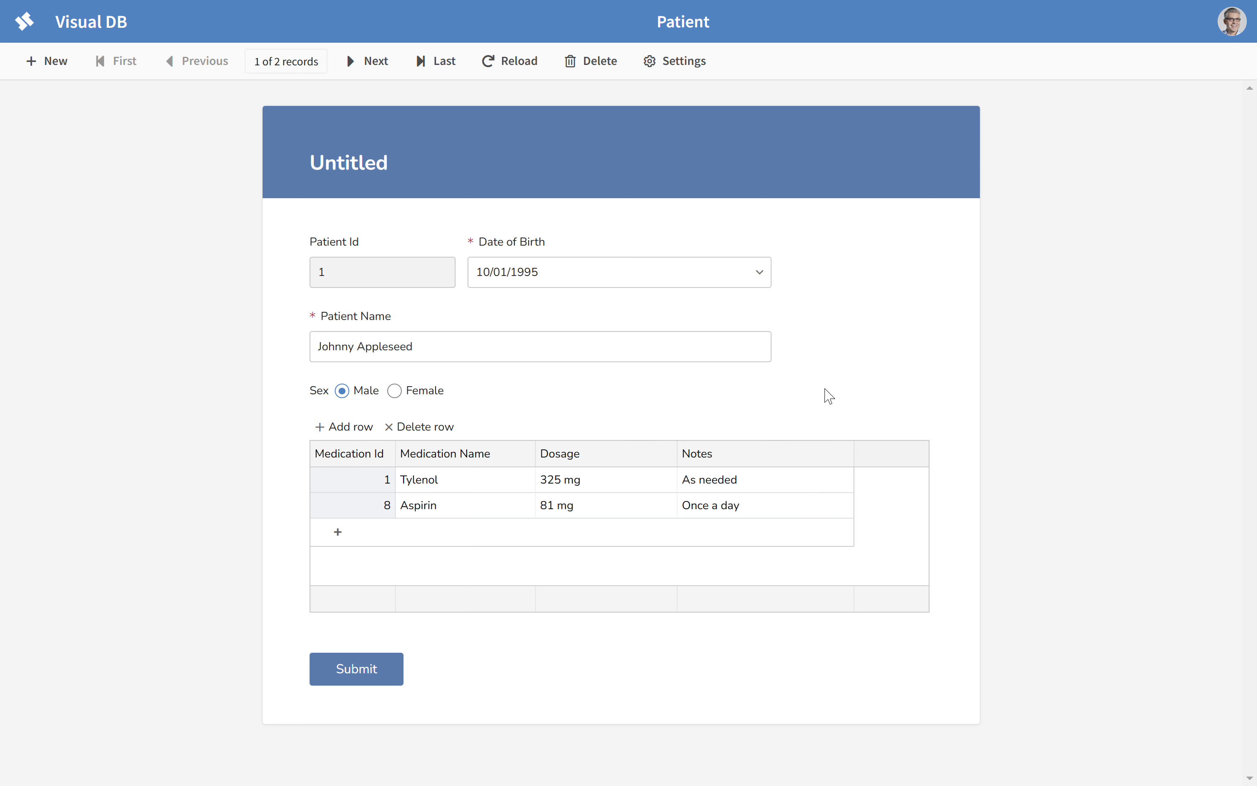
# Return to design mode and hide the medication_id column in the medications line items table
pyautogui.click(685, 62)
pyautogui.click(710, 110)
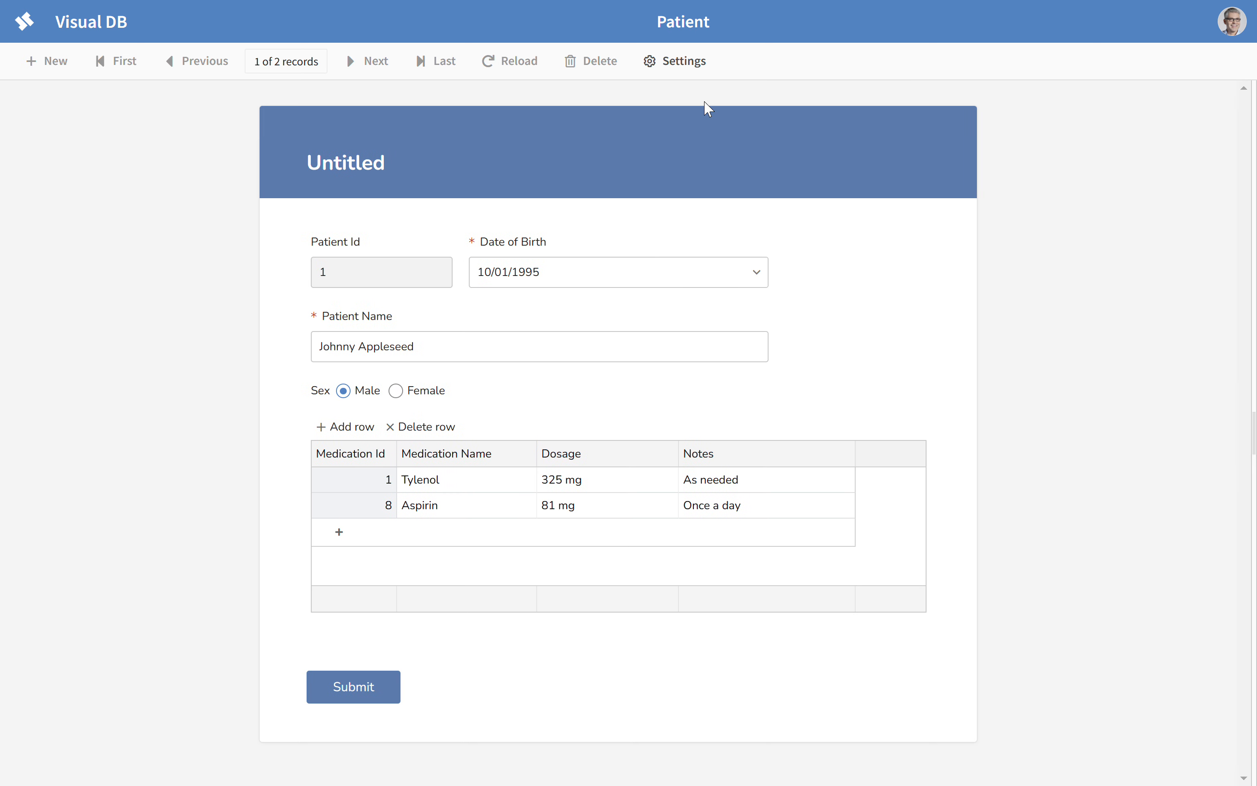
pyautogui.click(689, 546)
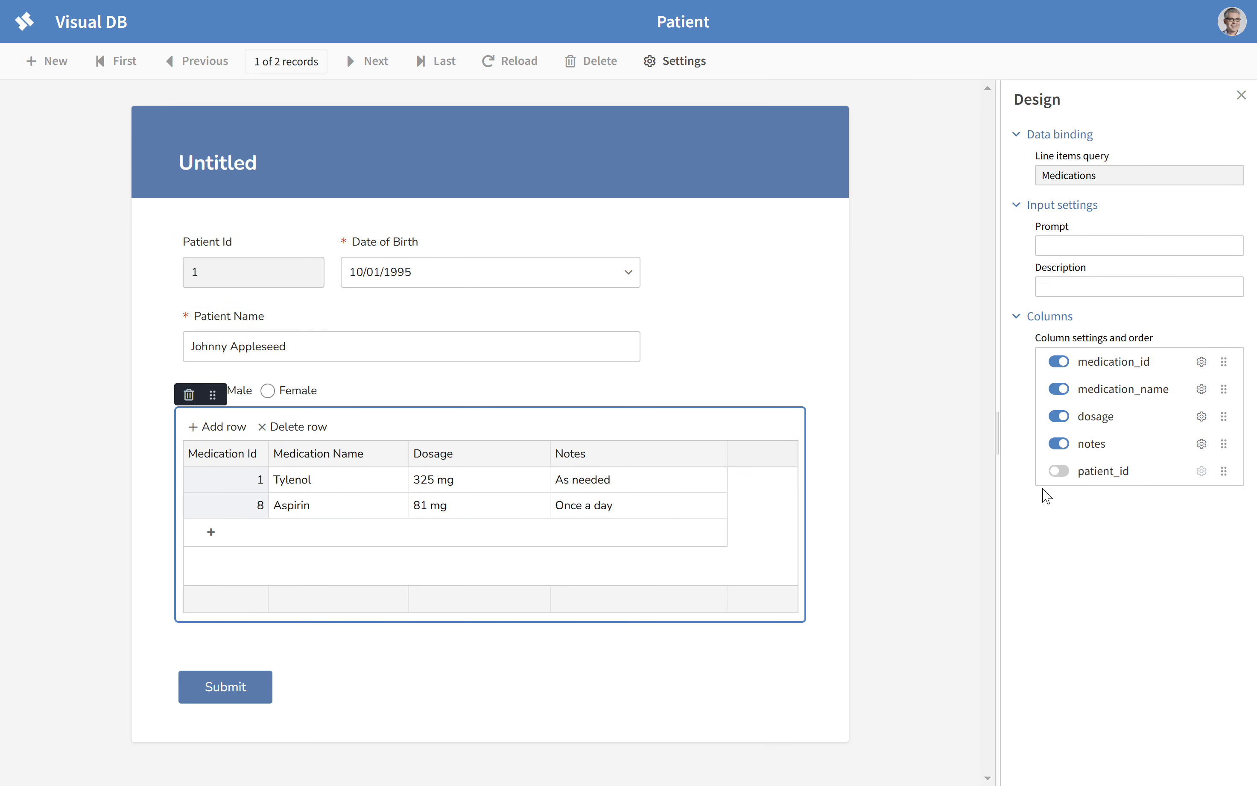
pyautogui.click(1060, 362)
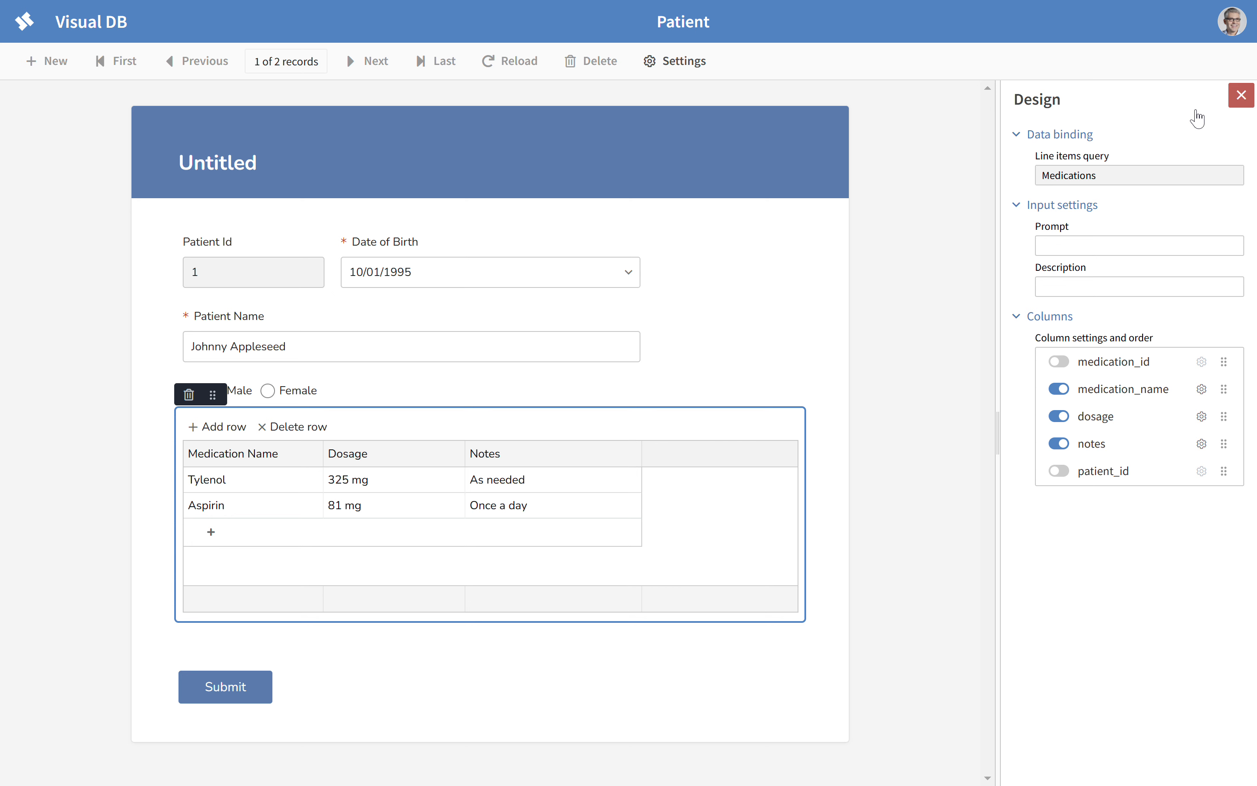
pyautogui.click(954, 234)
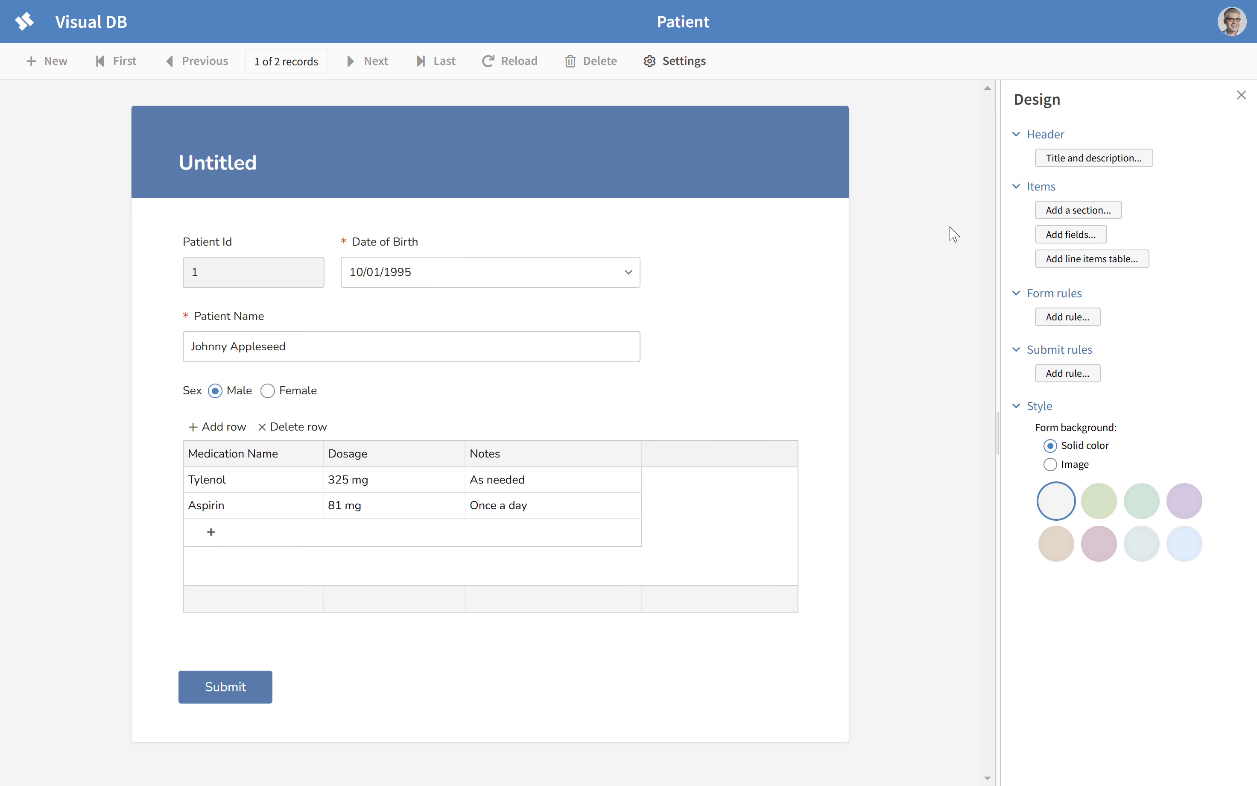
# Add a section titled Patient to the form
pyautogui.click(1044, 211)
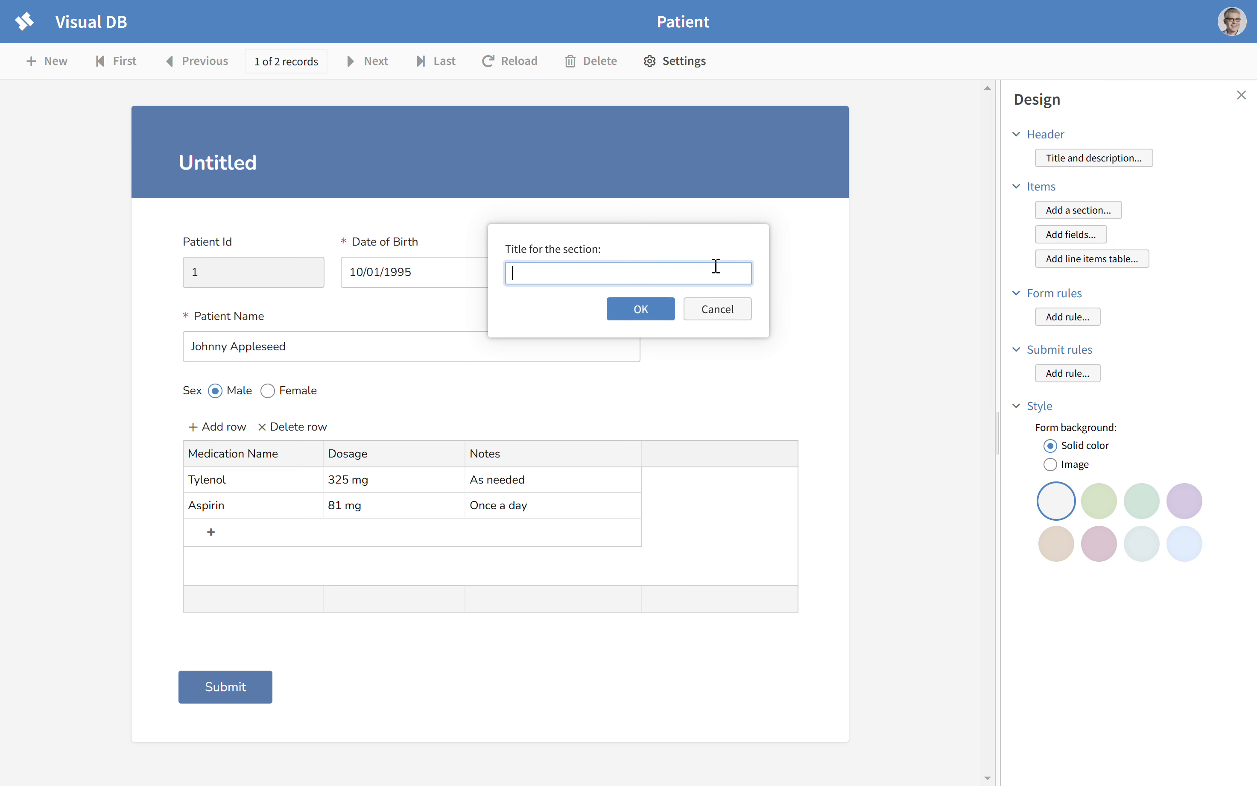
pyautogui.write('Patient')
pyautogui.click(628, 313)
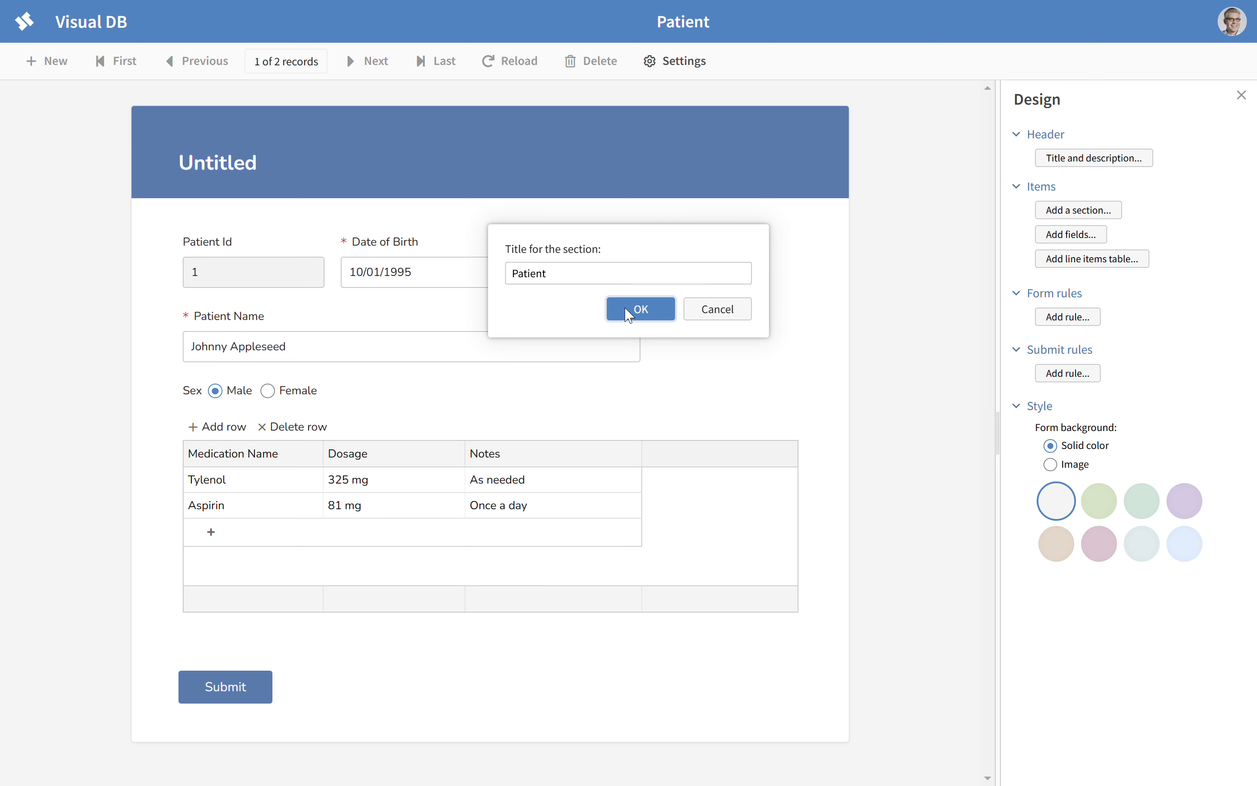
# Add a section titled Medications, place it directly above the medications table, and leave design mode
pyautogui.click(1083, 213)
pyautogui.write('Med')
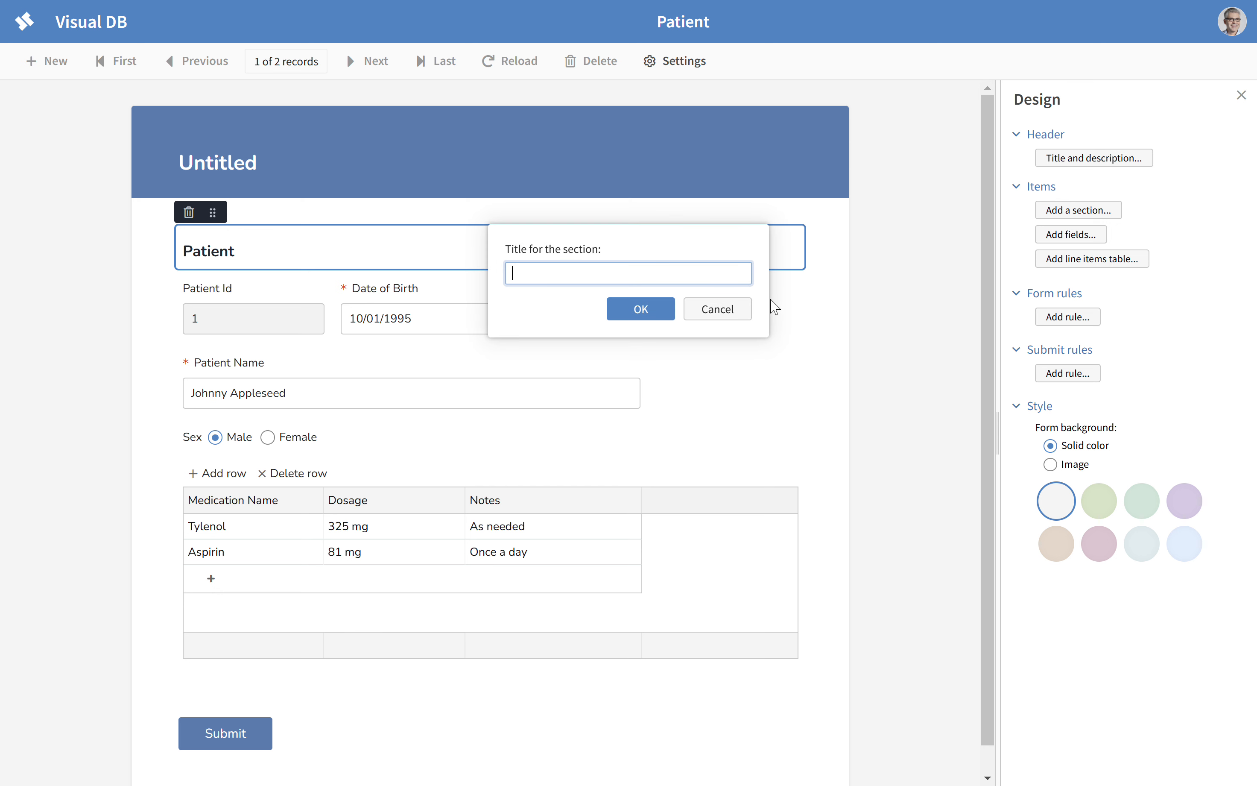
pyautogui.write('ications')
pyautogui.click(642, 313)
pyautogui.moveTo(212, 212); pyautogui.dragTo(216, 462)
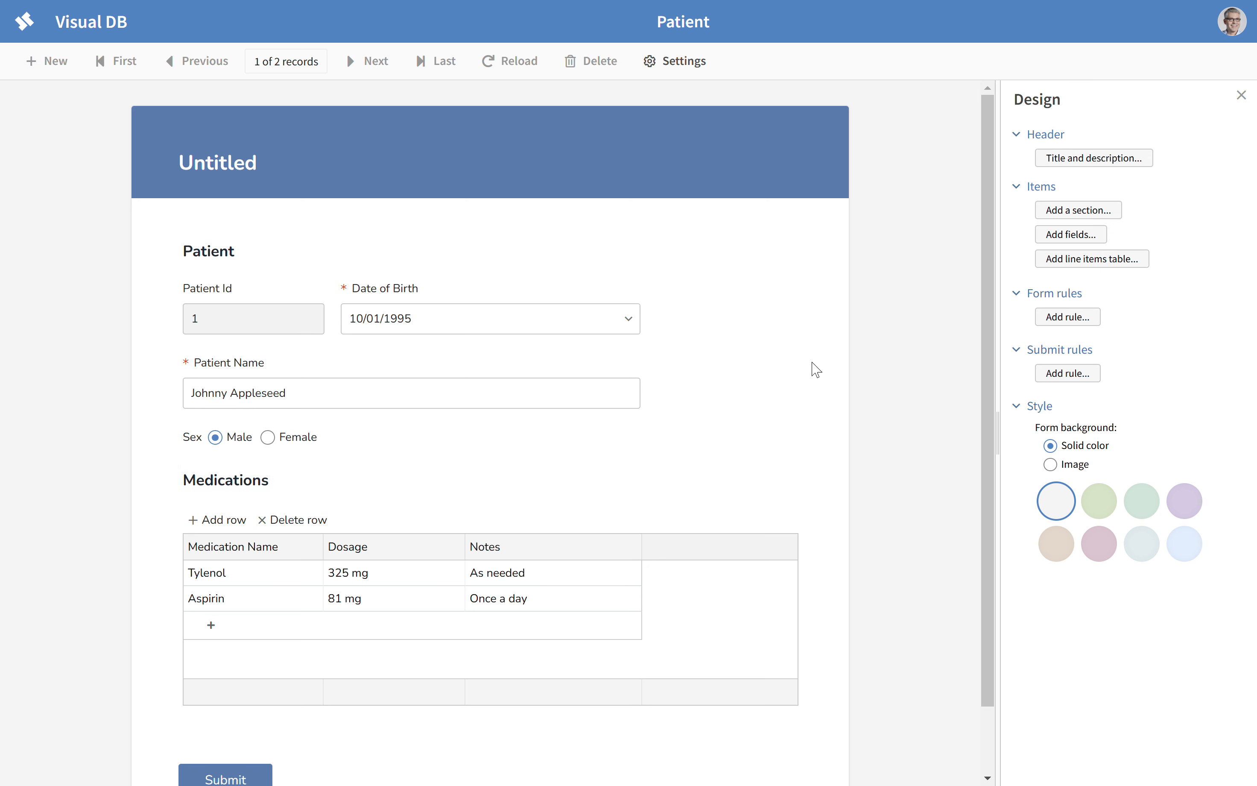
pyautogui.click(1242, 96)
# Review the finished form layout, look at the next patient record, and return to the first one
pyautogui.scroll(-1, 811, 385)
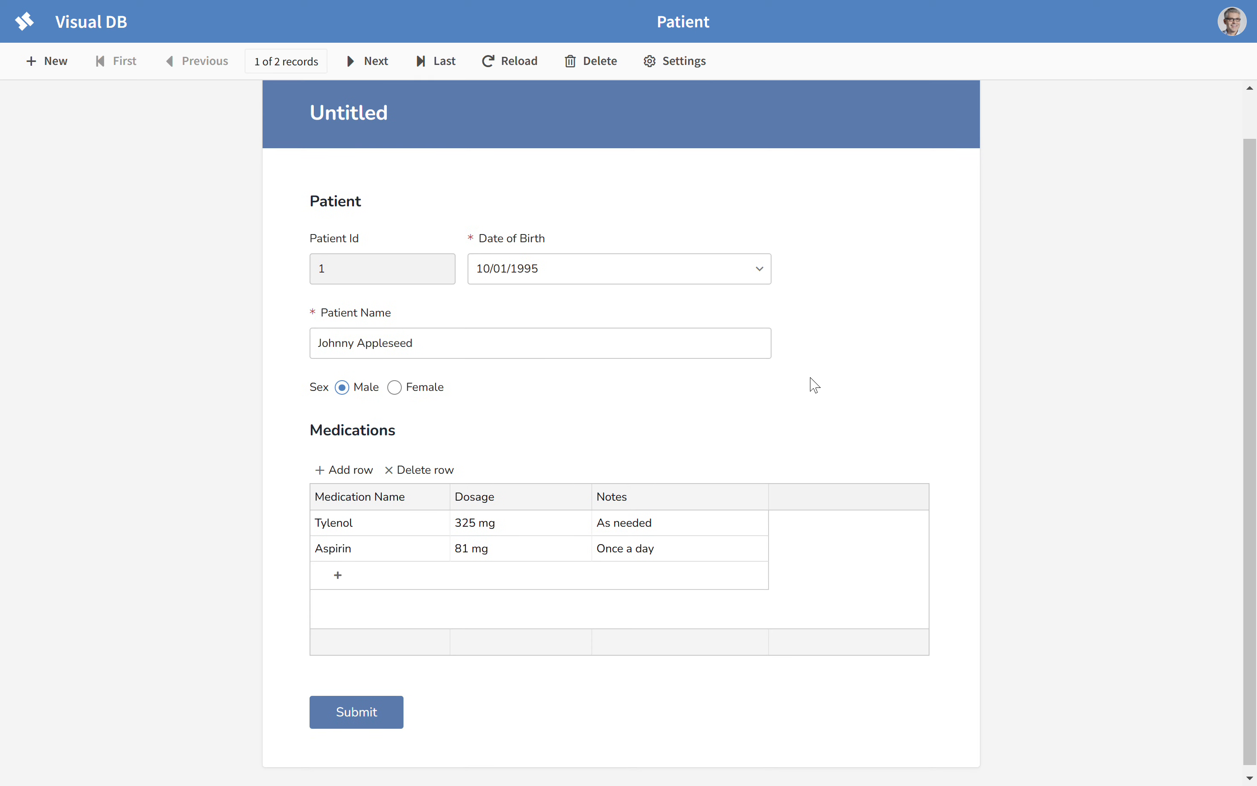
pyautogui.scroll(1, 814, 385)
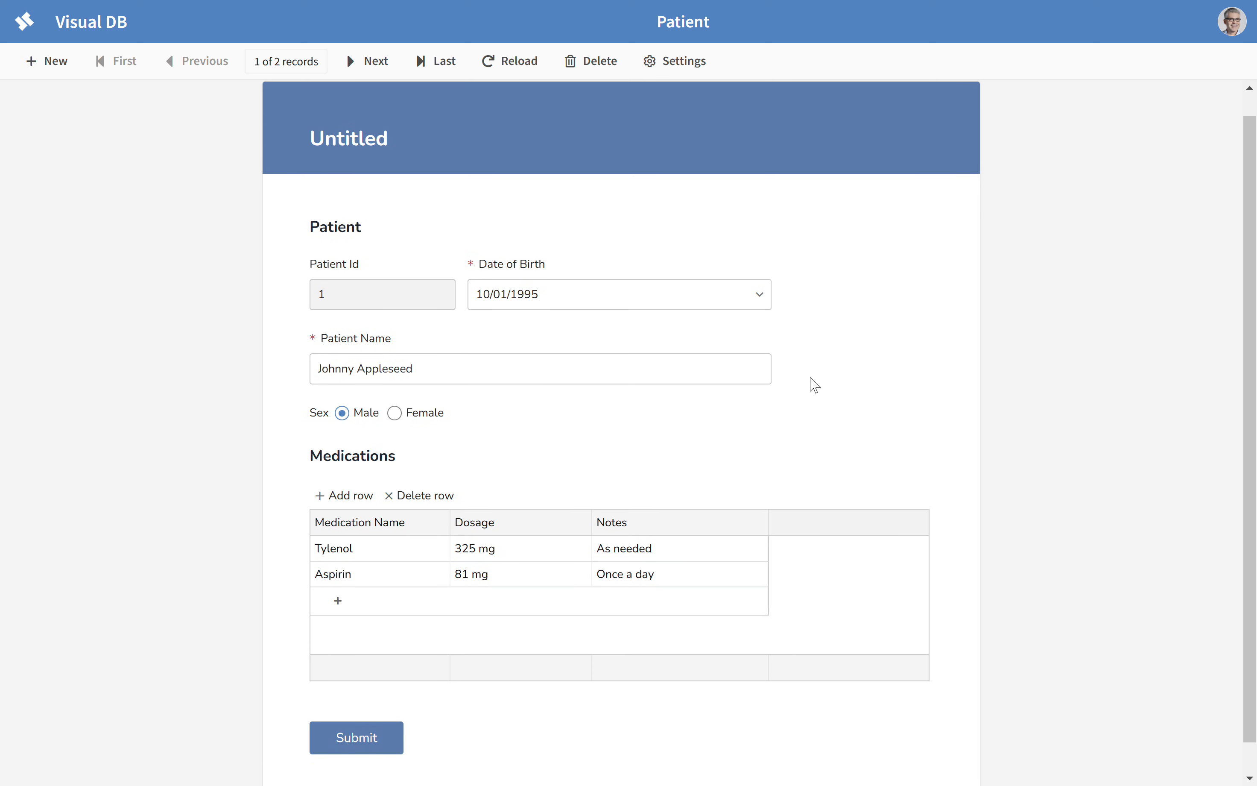
pyautogui.click(366, 63)
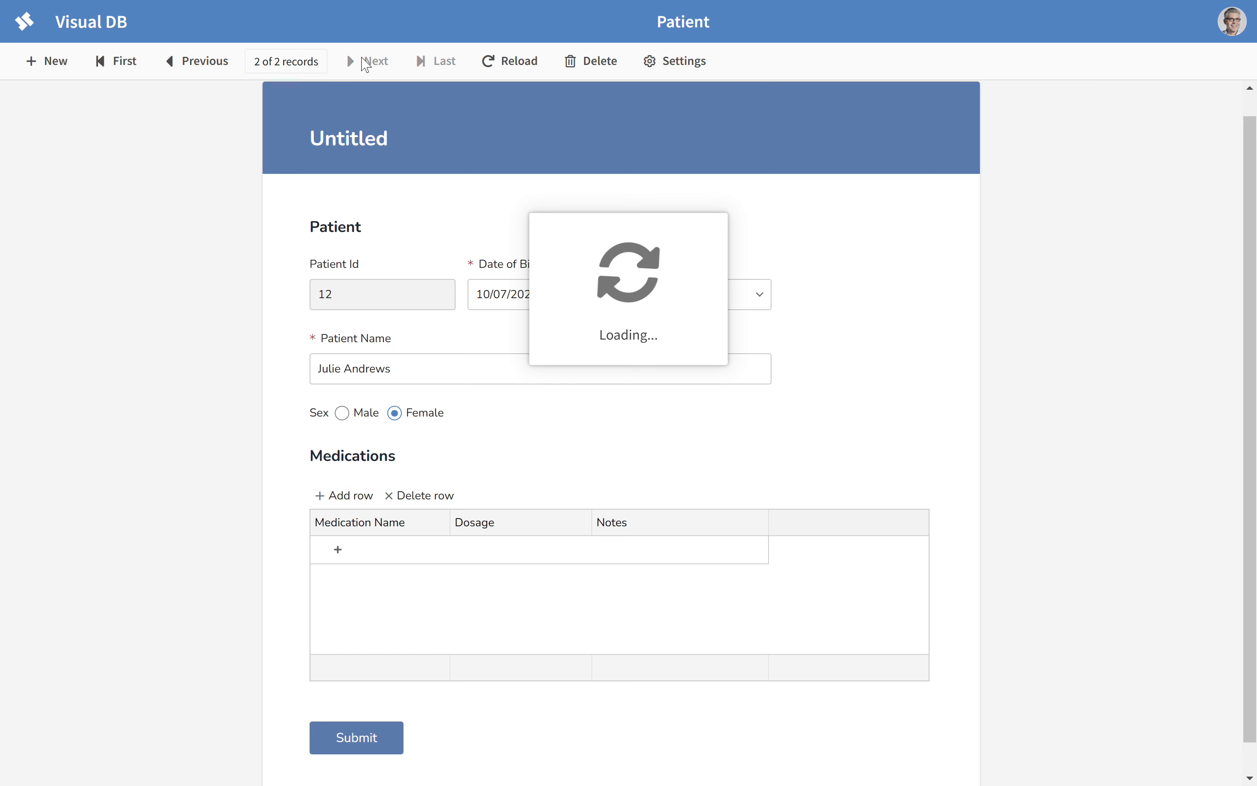
pyautogui.click(175, 66)
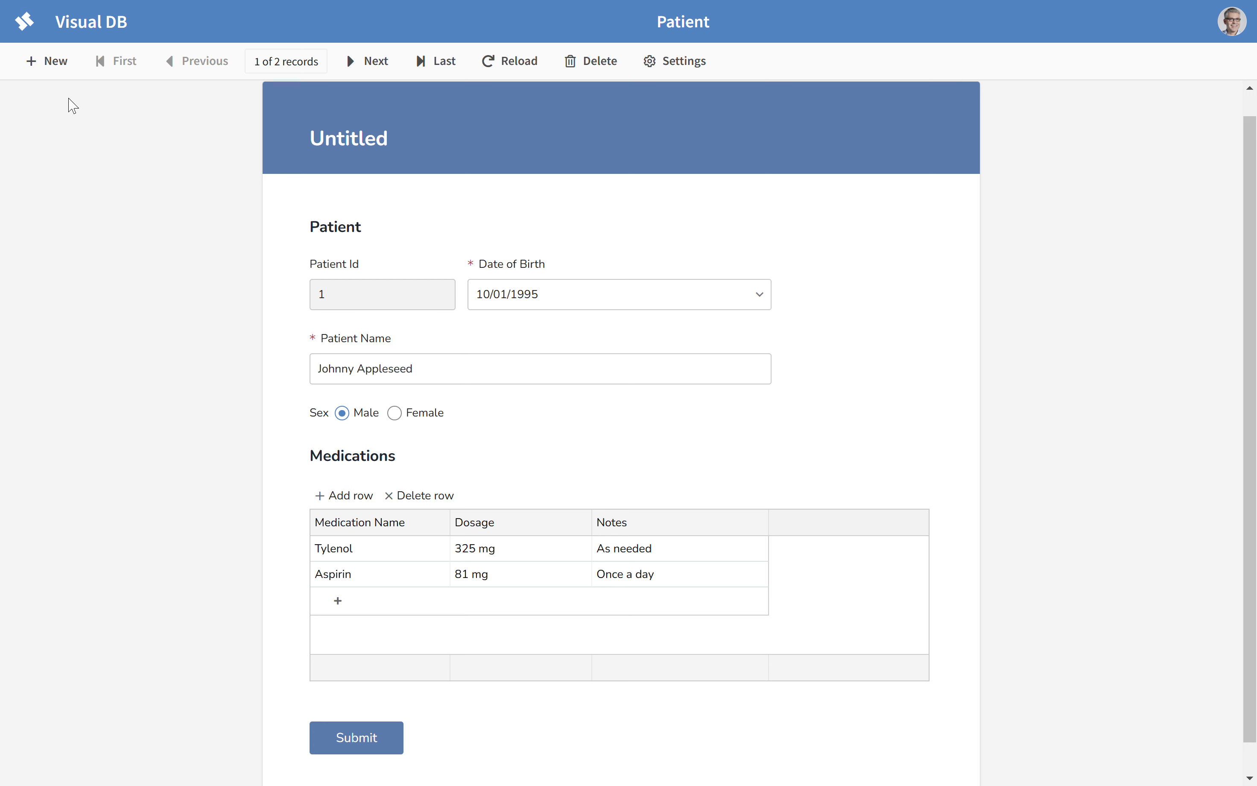
# Start a new patient record and fill in the date of birth, the patient's full name and Female as the sex
pyautogui.click(35, 66)
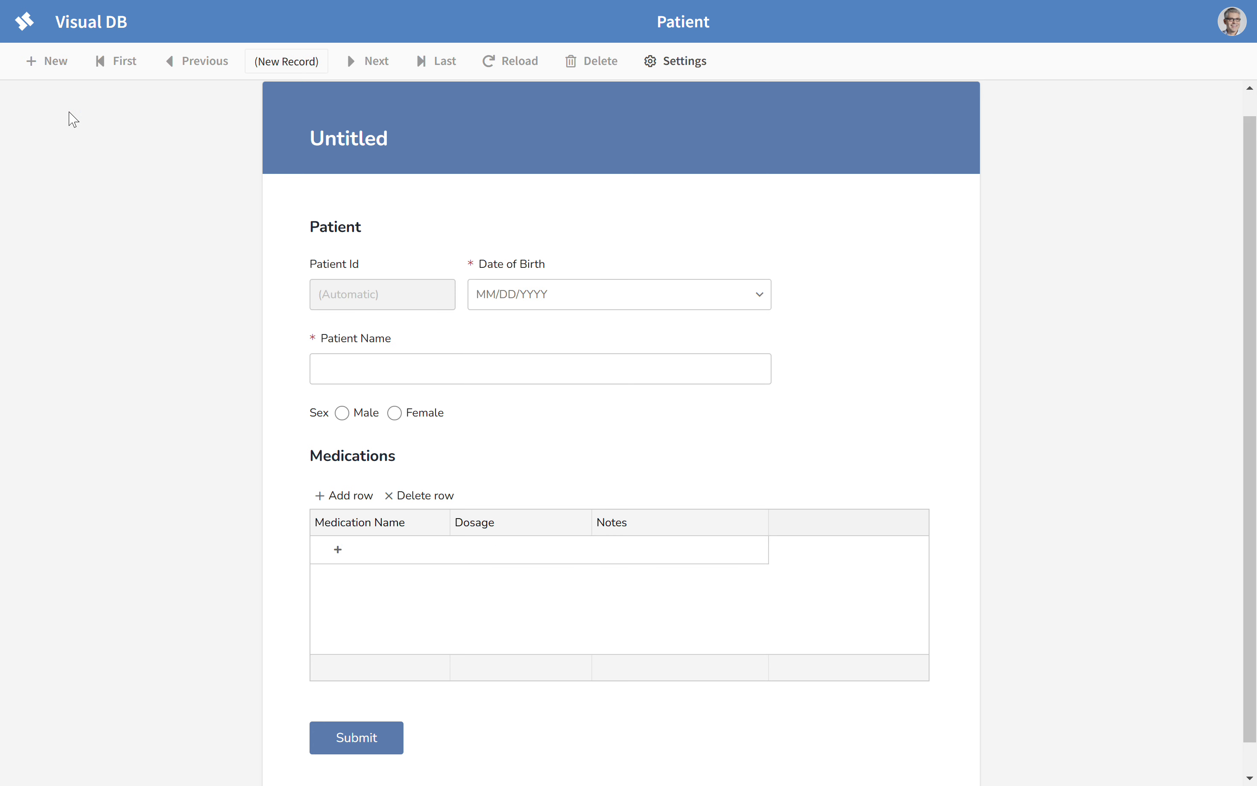
pyautogui.click(759, 295)
pyautogui.click(491, 332)
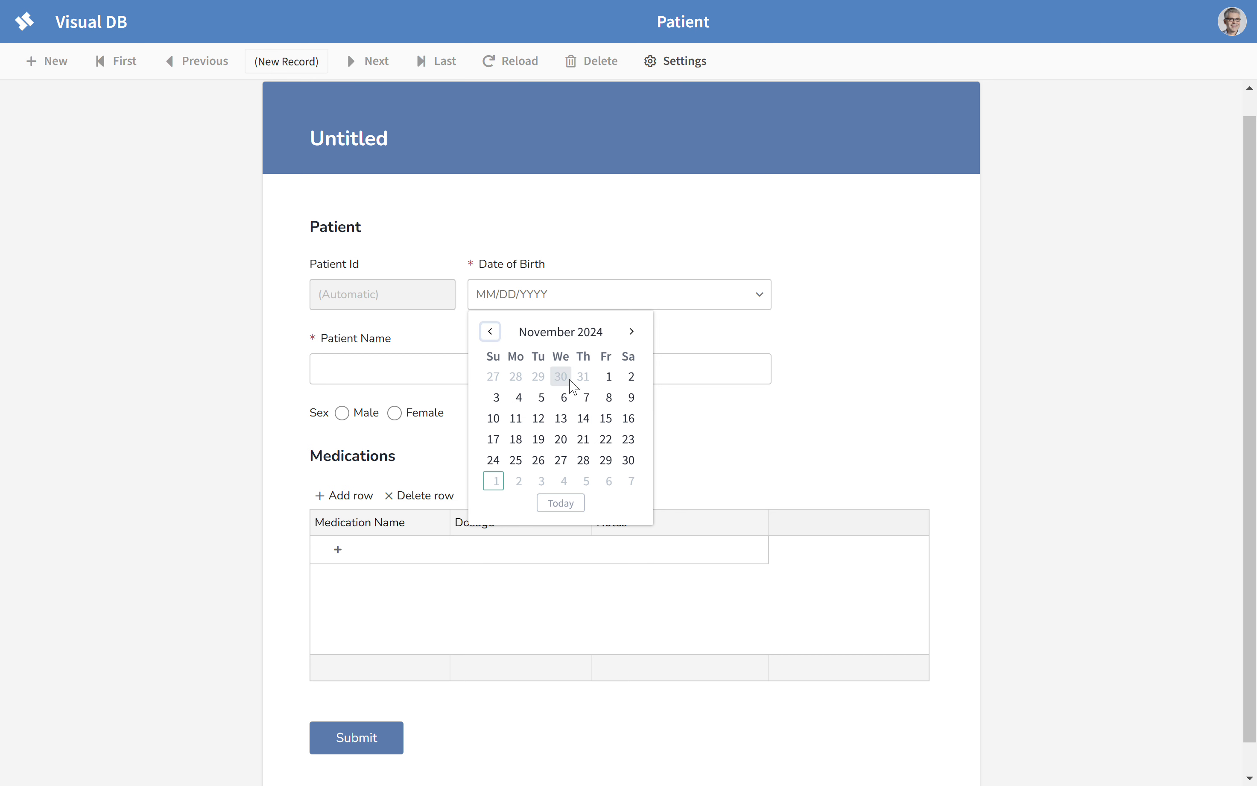
pyautogui.click(564, 398)
pyautogui.click(458, 357)
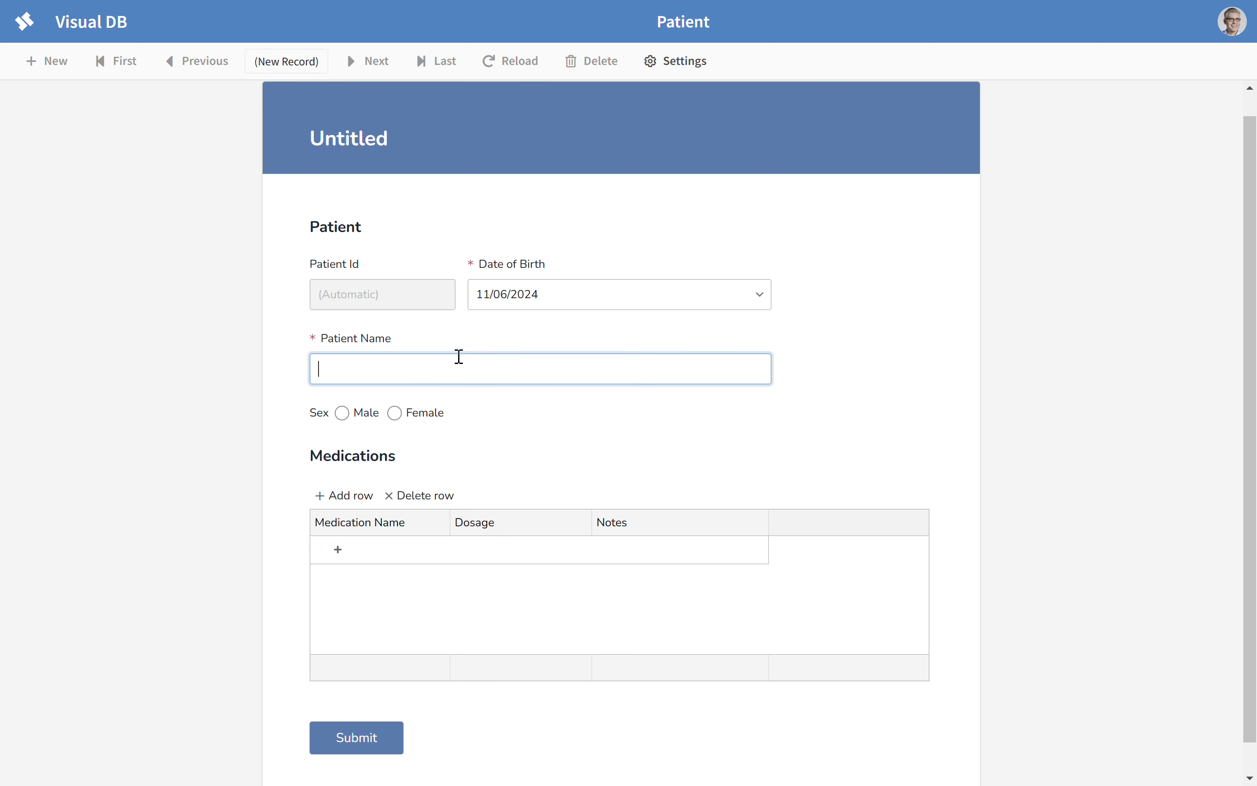
pyautogui.write('Elizabeth Dole')
pyautogui.click(395, 413)
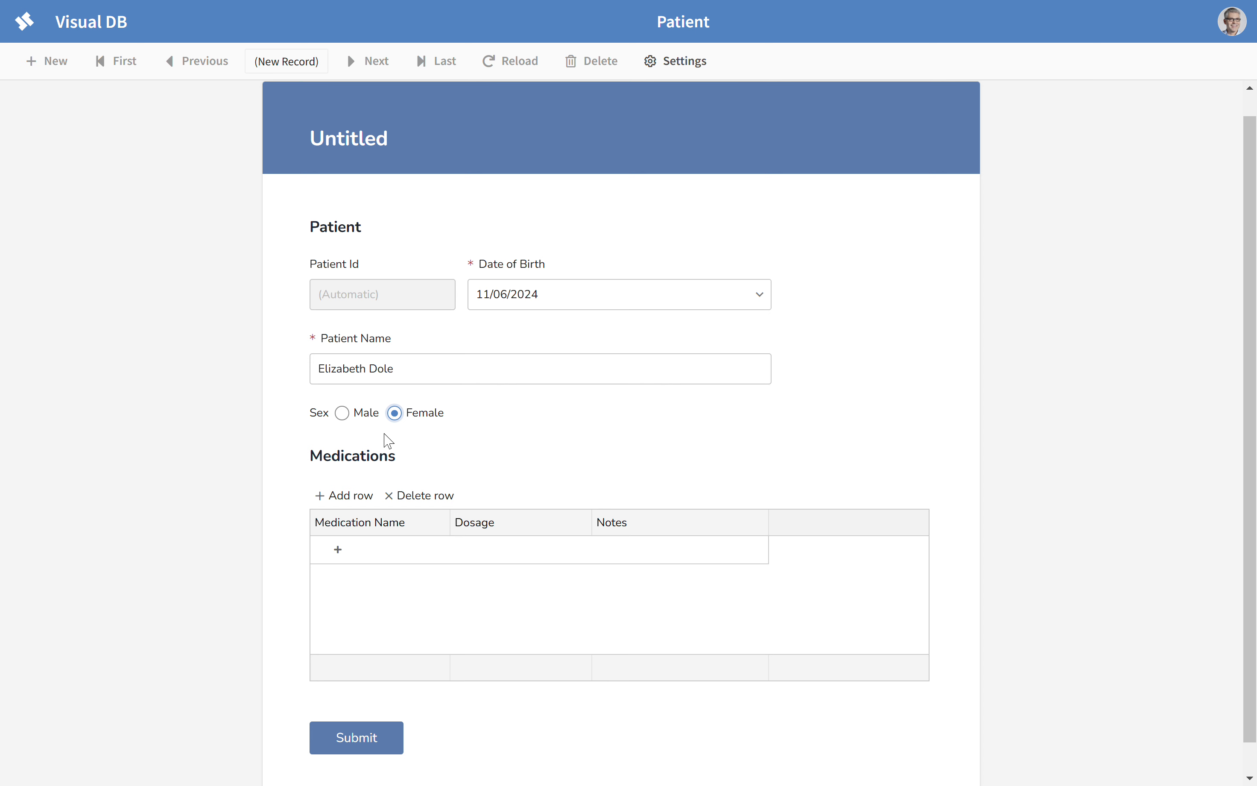
# Add a medication row for Aspirin with dosage 88mg and the note "Once a day"
pyautogui.click(338, 550)
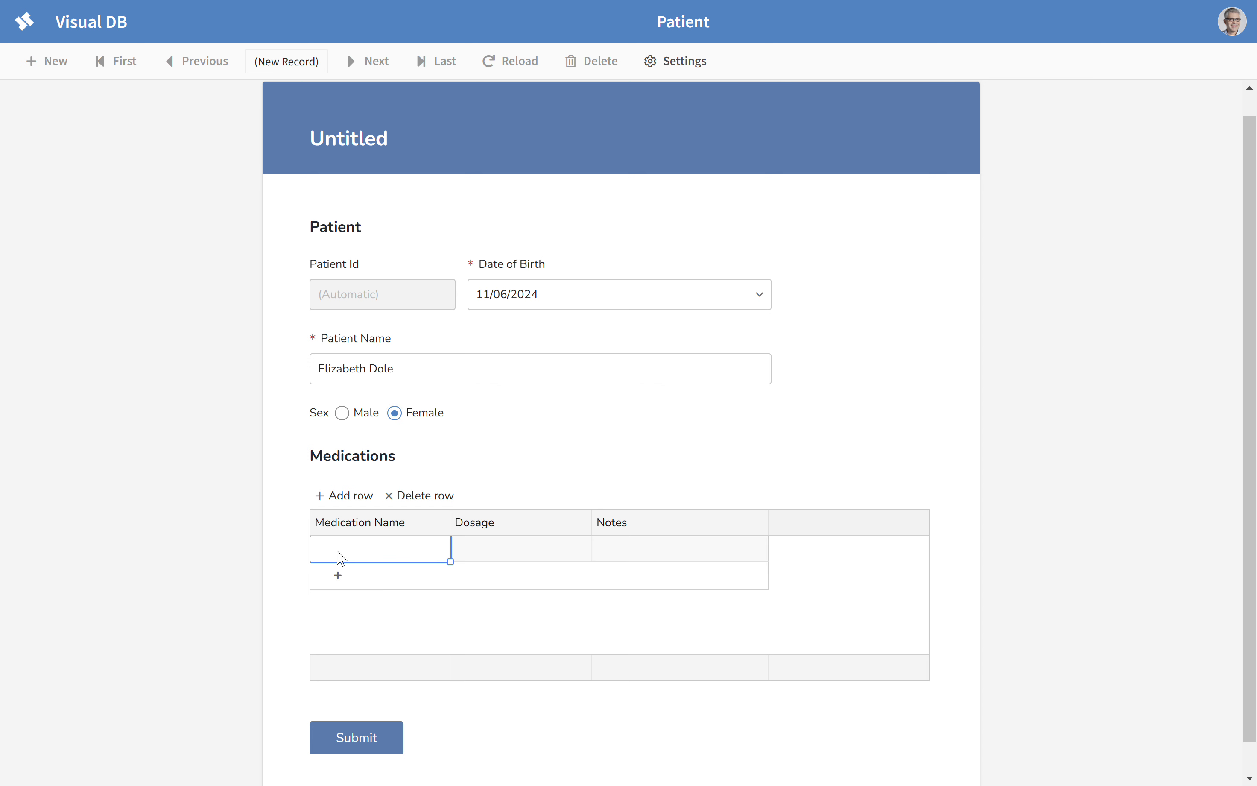
pyautogui.doubleClick(338, 550)
pyautogui.write('Aspro')
pyautogui.press('BackSpace')
pyautogui.write('in')
pyautogui.press('Tab')
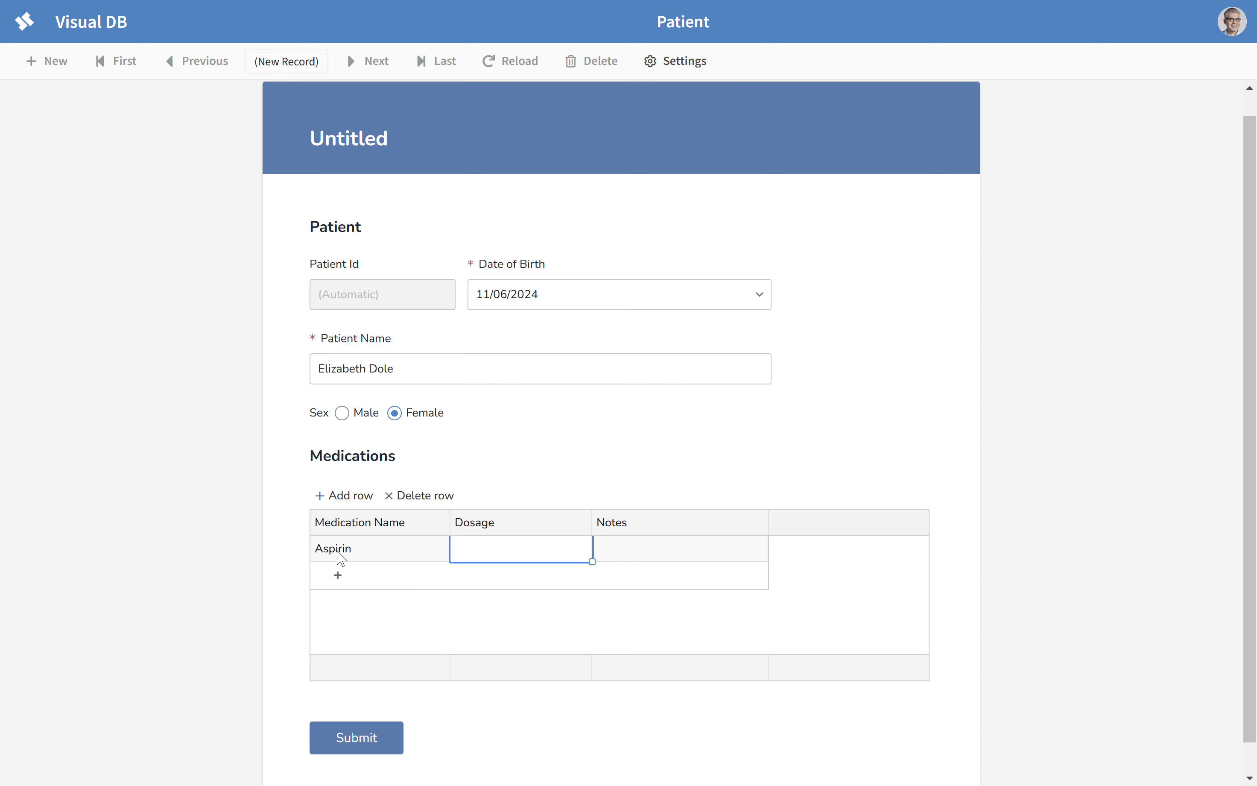
pyautogui.write('88mg')
pyautogui.press('Tab')
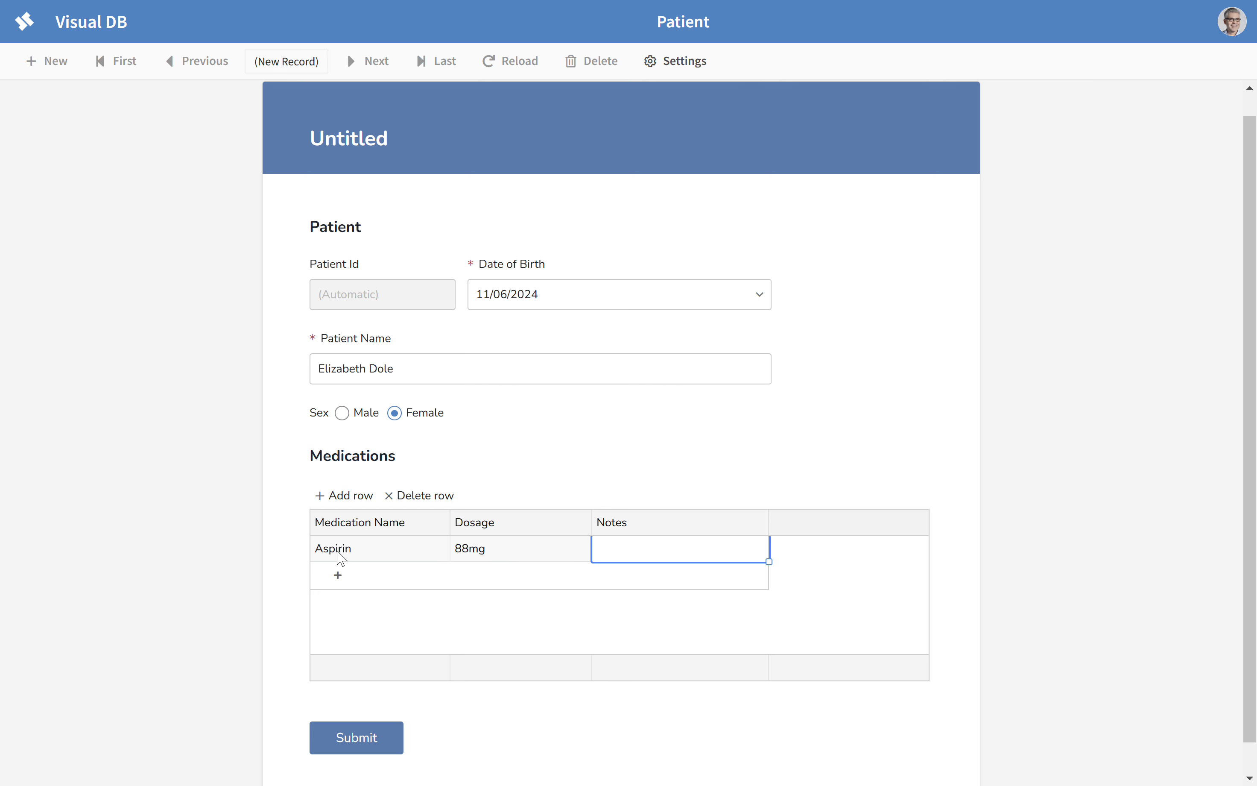
pyautogui.write('Once a day')
# Add a second medication row for Tylenol with dosage 100mg and the note "Every 6 hours", and submit the record
pyautogui.click(338, 574)
pyautogui.write('Tyl')
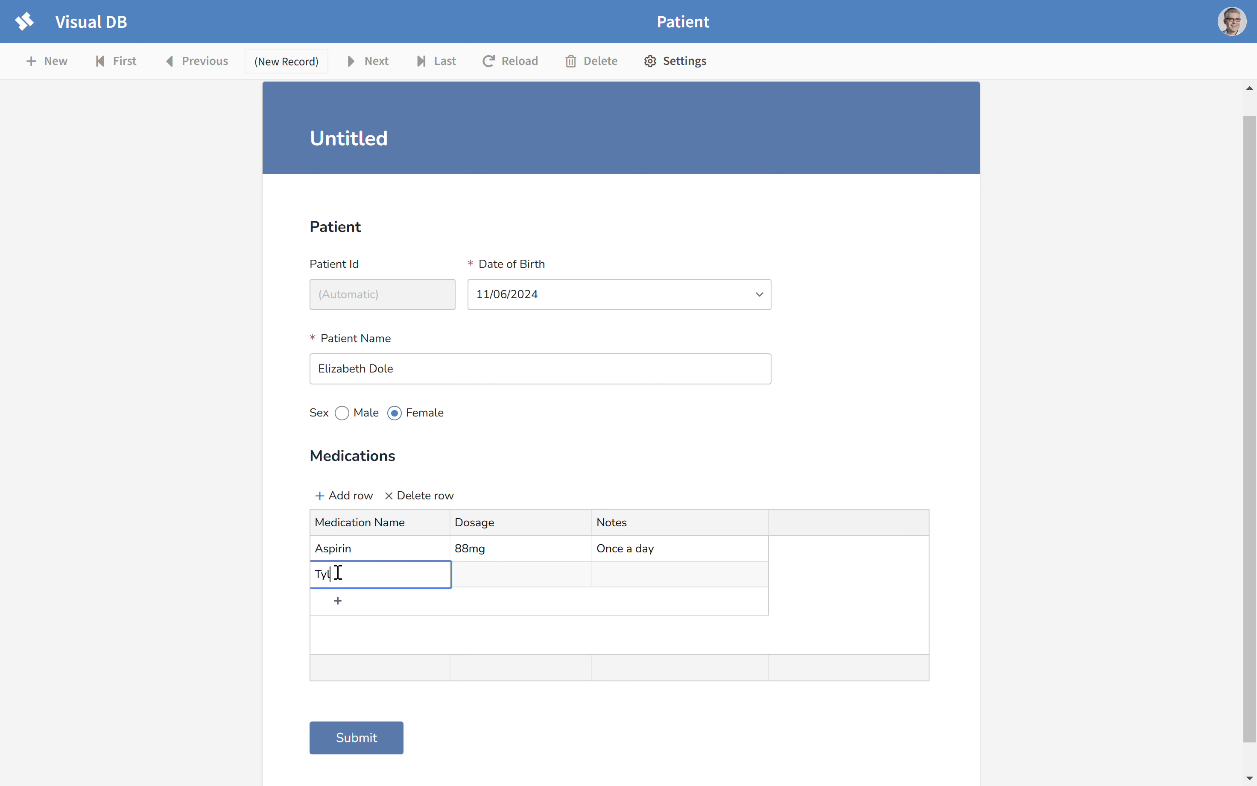
pyautogui.write('enol')
pyautogui.press('Tab')
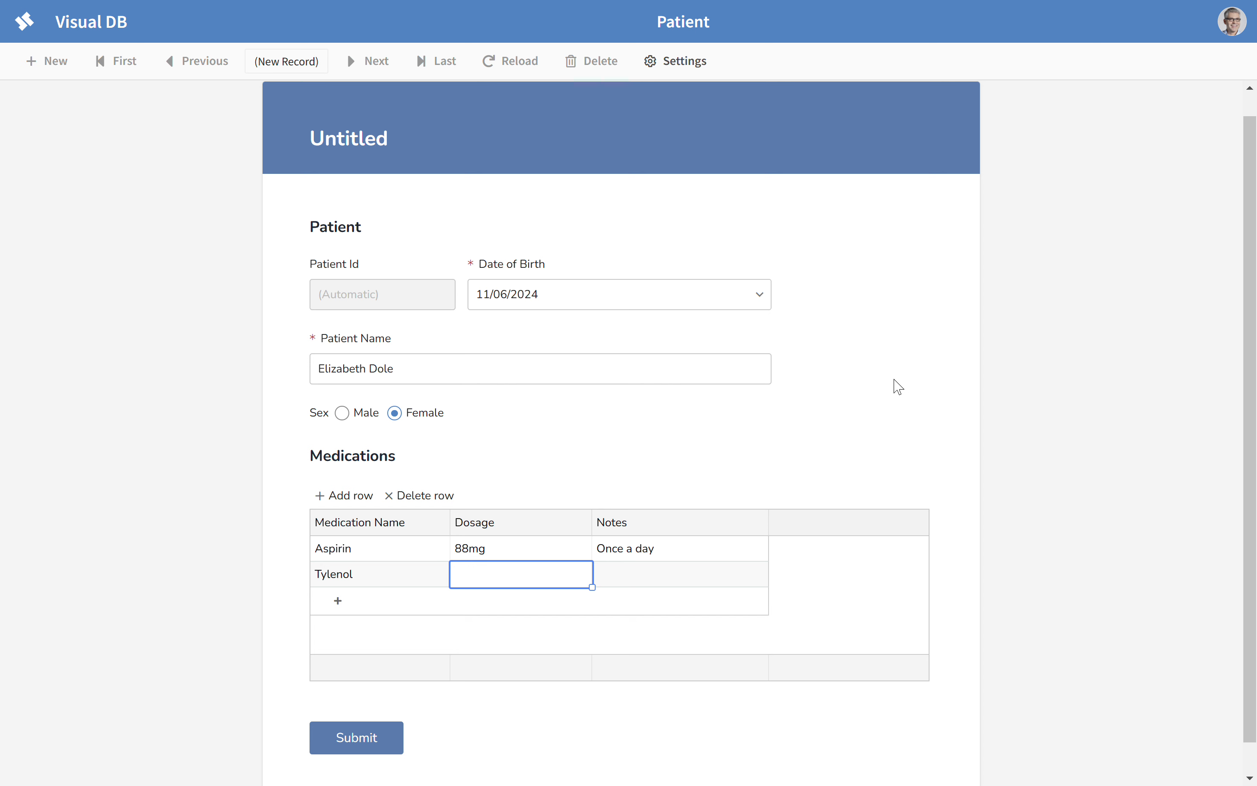
pyautogui.write('100mg')
pyautogui.press('Tab')
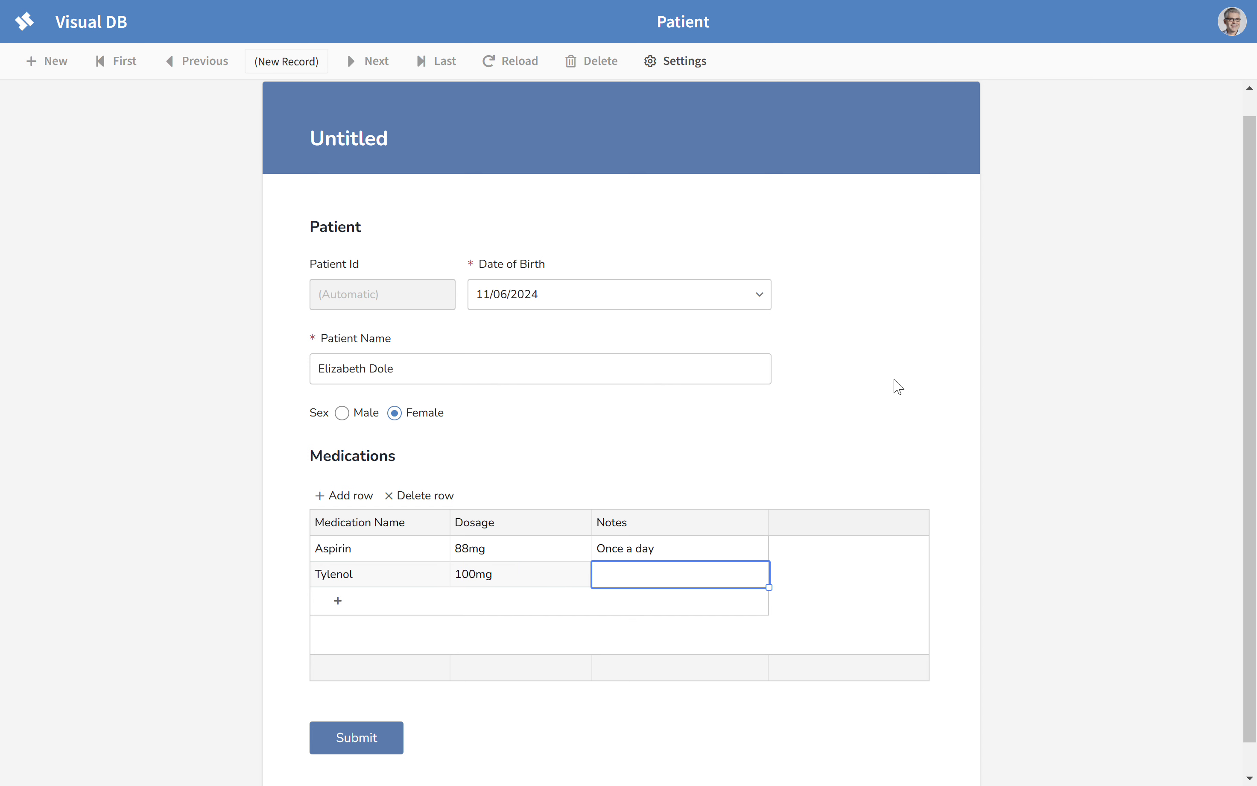
pyautogui.write('Every 6 hp')
pyautogui.press('BackSpace')
pyautogui.write('ours')
pyautogui.click(363, 738)
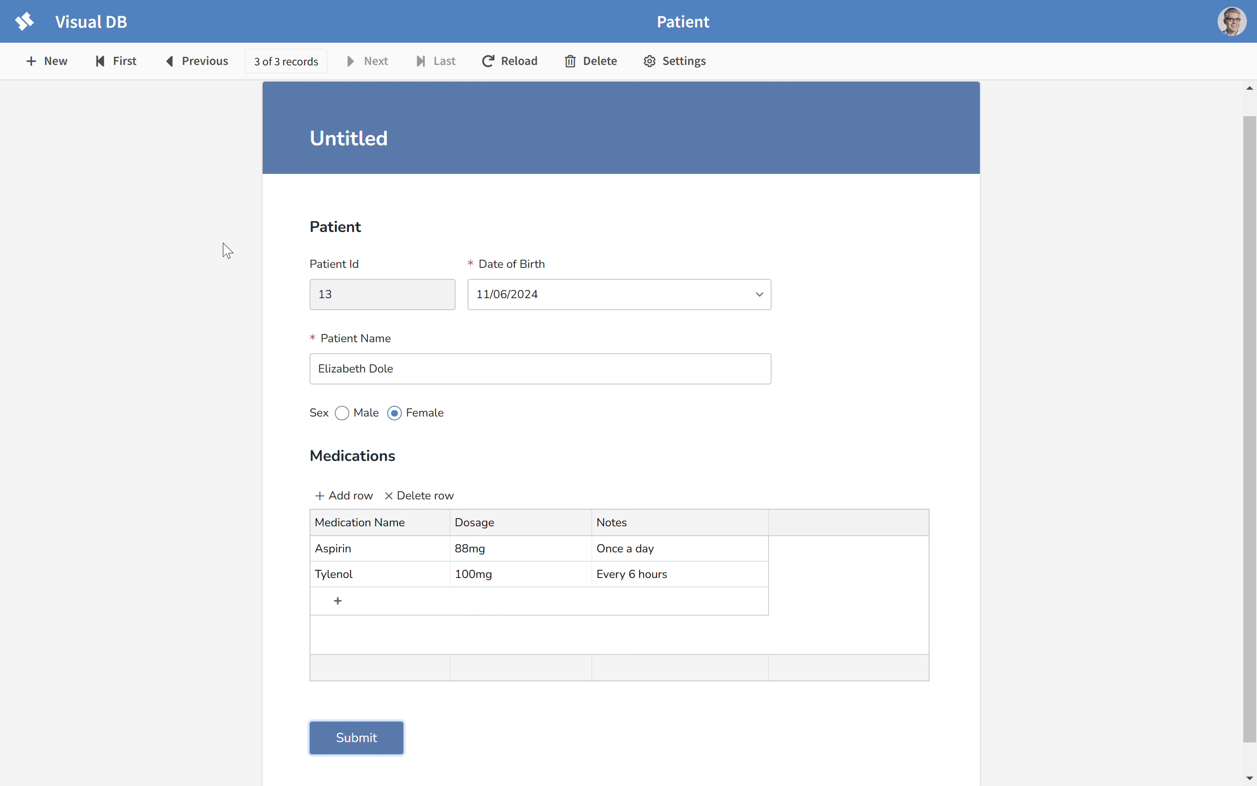
# Go to the first patient record and remove the last two letters of the patient's first name
pyautogui.click(116, 60)
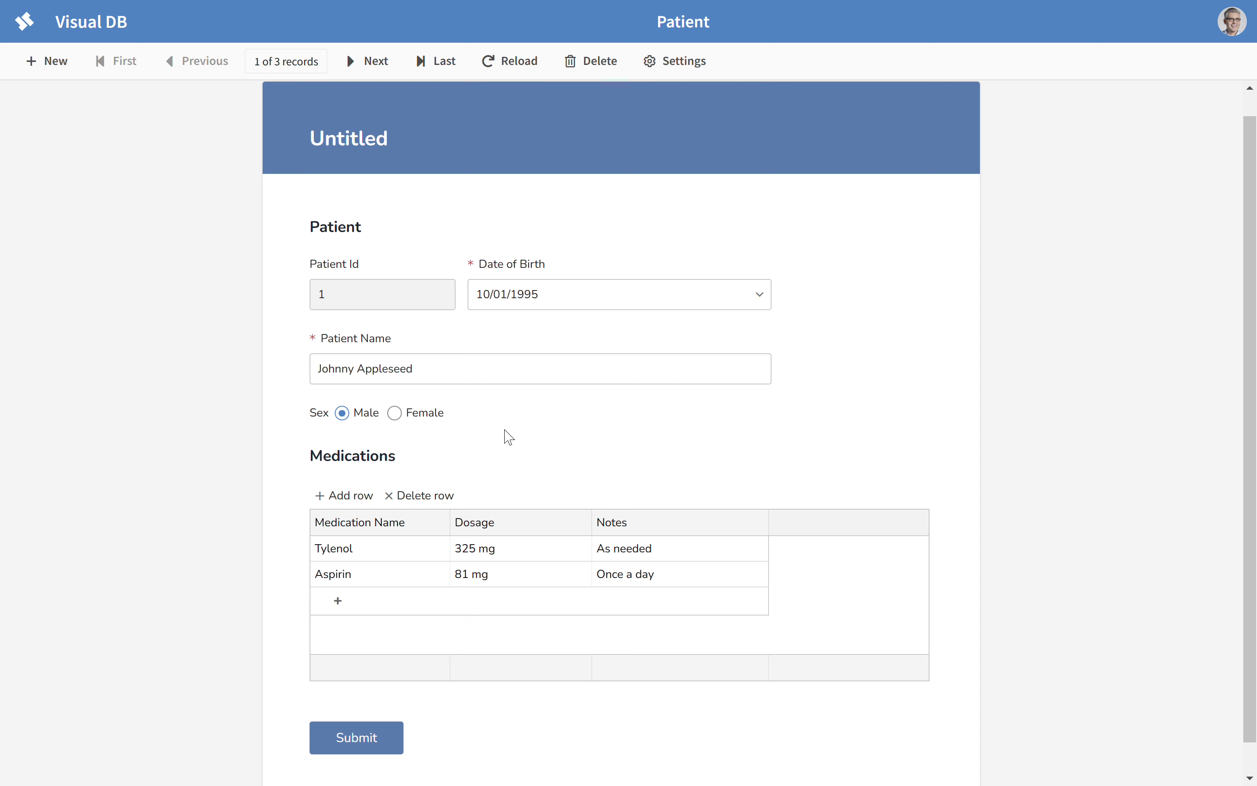
pyautogui.click(358, 370)
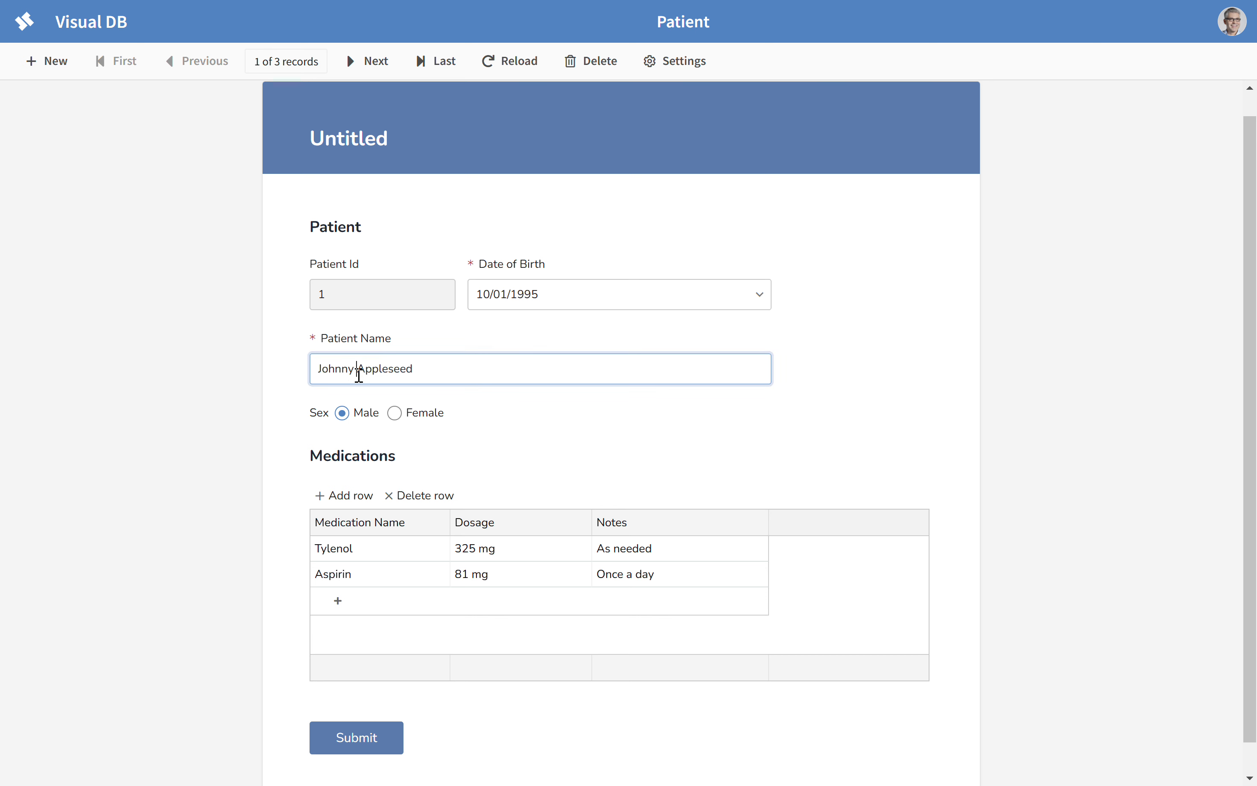
pyautogui.press('BackSpace')
pyautogui.press('BackSpace')
# Set the Tylenol dosage to 100 mg and submit the edited record
pyautogui.click(470, 552)
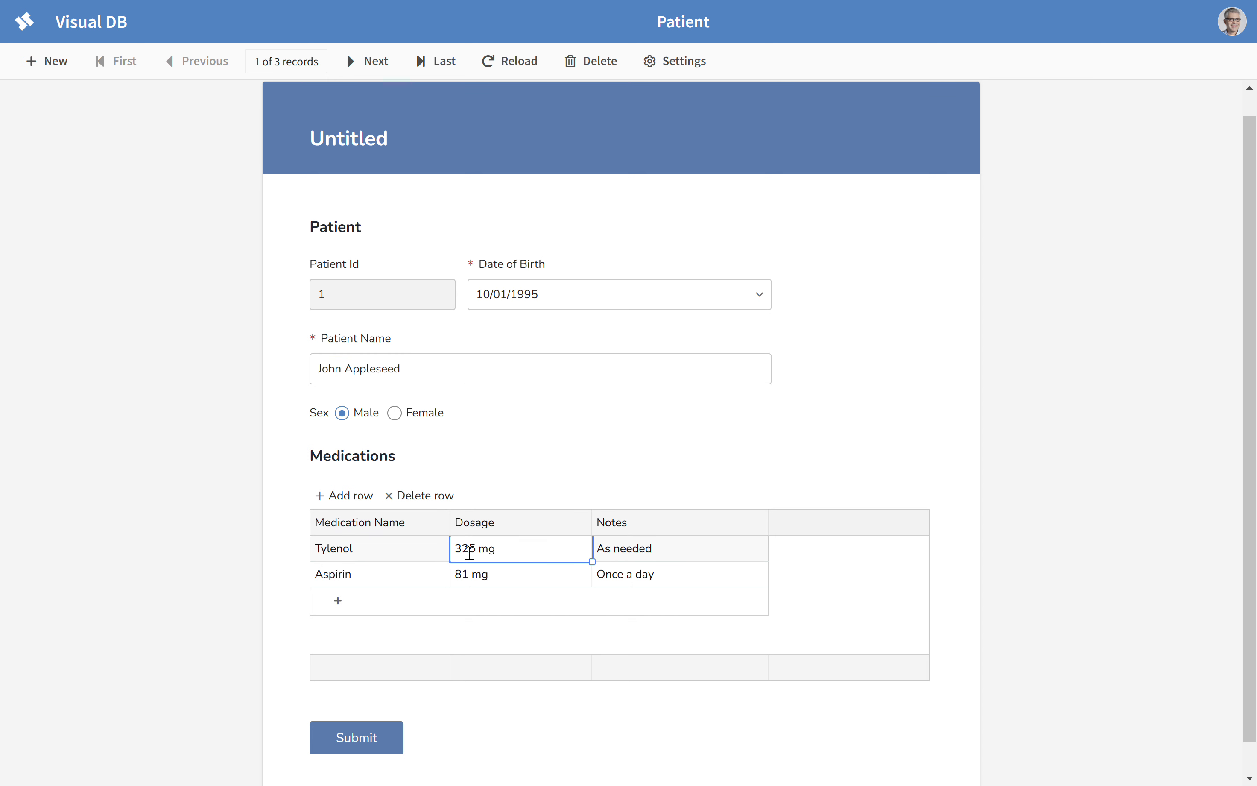
pyautogui.doubleClick(523, 547)
pyautogui.press('BackSpace')
pyautogui.press('BackSpace')
pyautogui.press('BackSpace')
pyautogui.write('100')
pyautogui.press('Return')
pyautogui.click(384, 737)
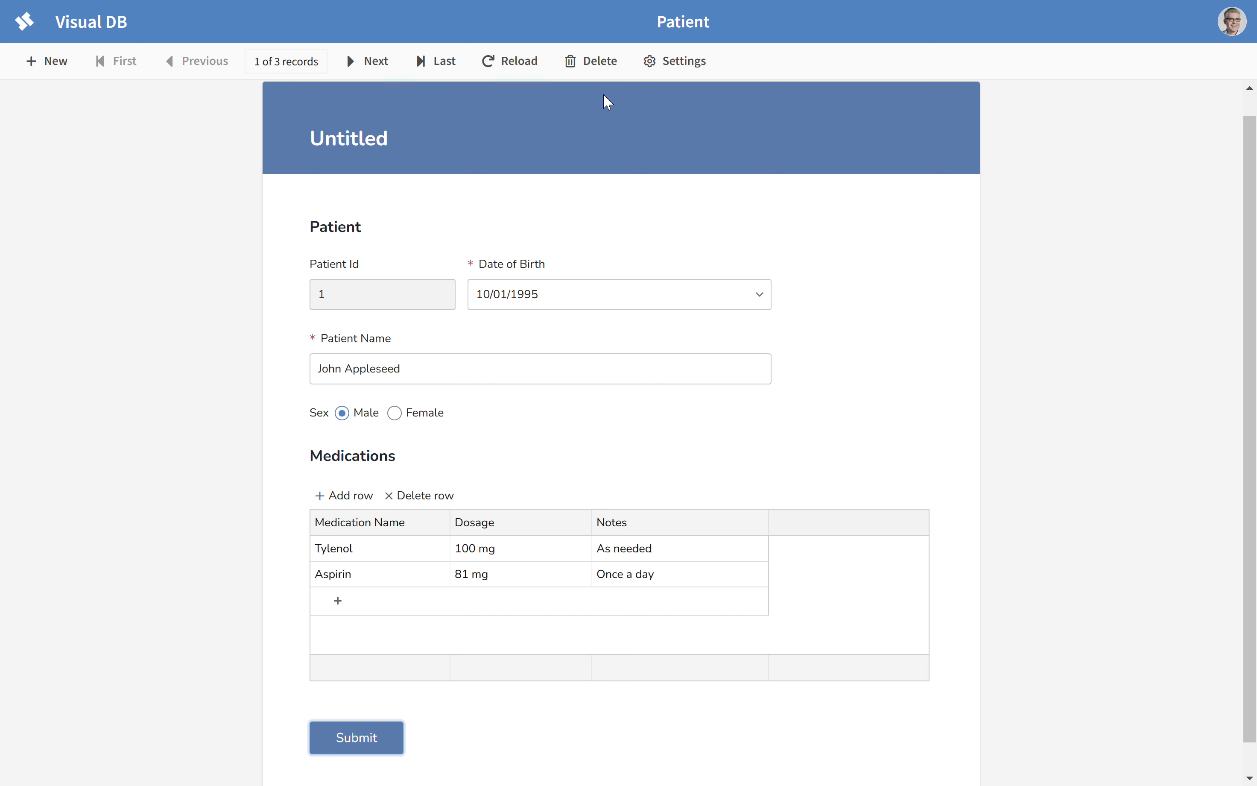
# Delete the first patient record
pyautogui.click(598, 69)
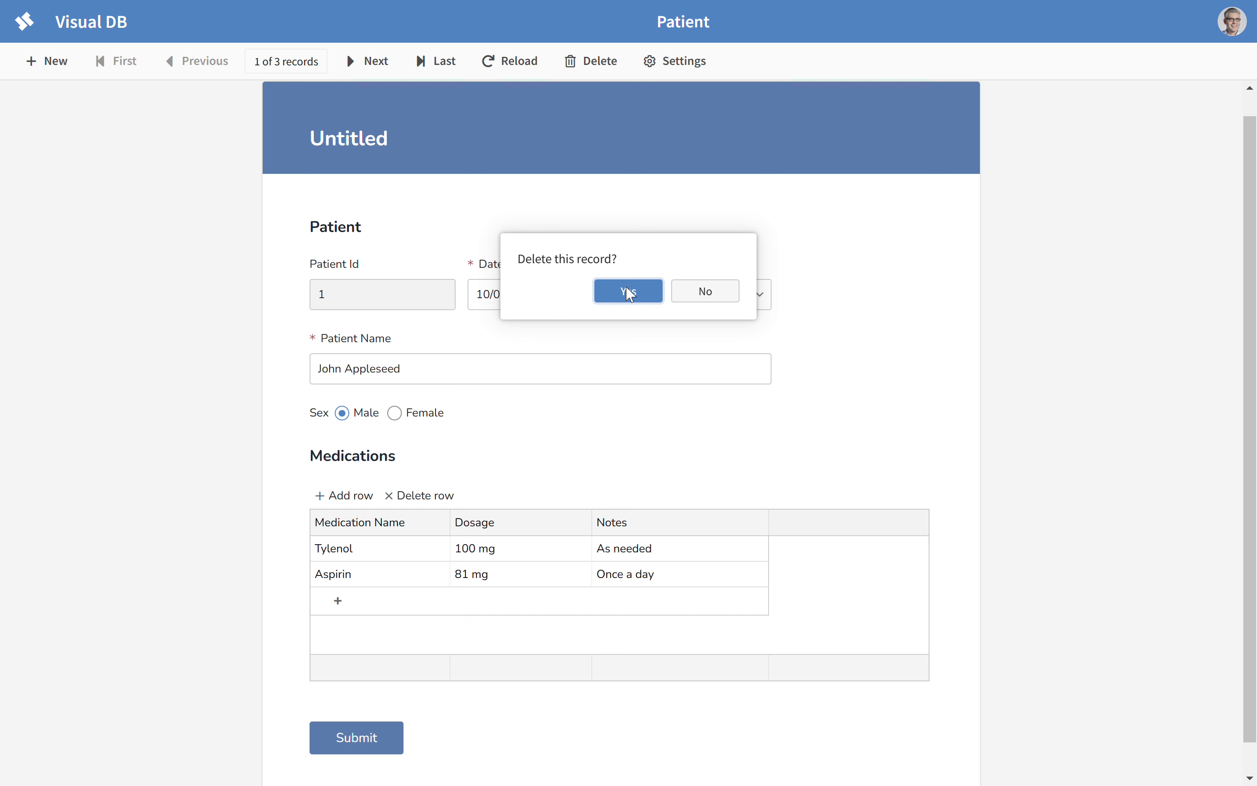
pyautogui.click(629, 292)
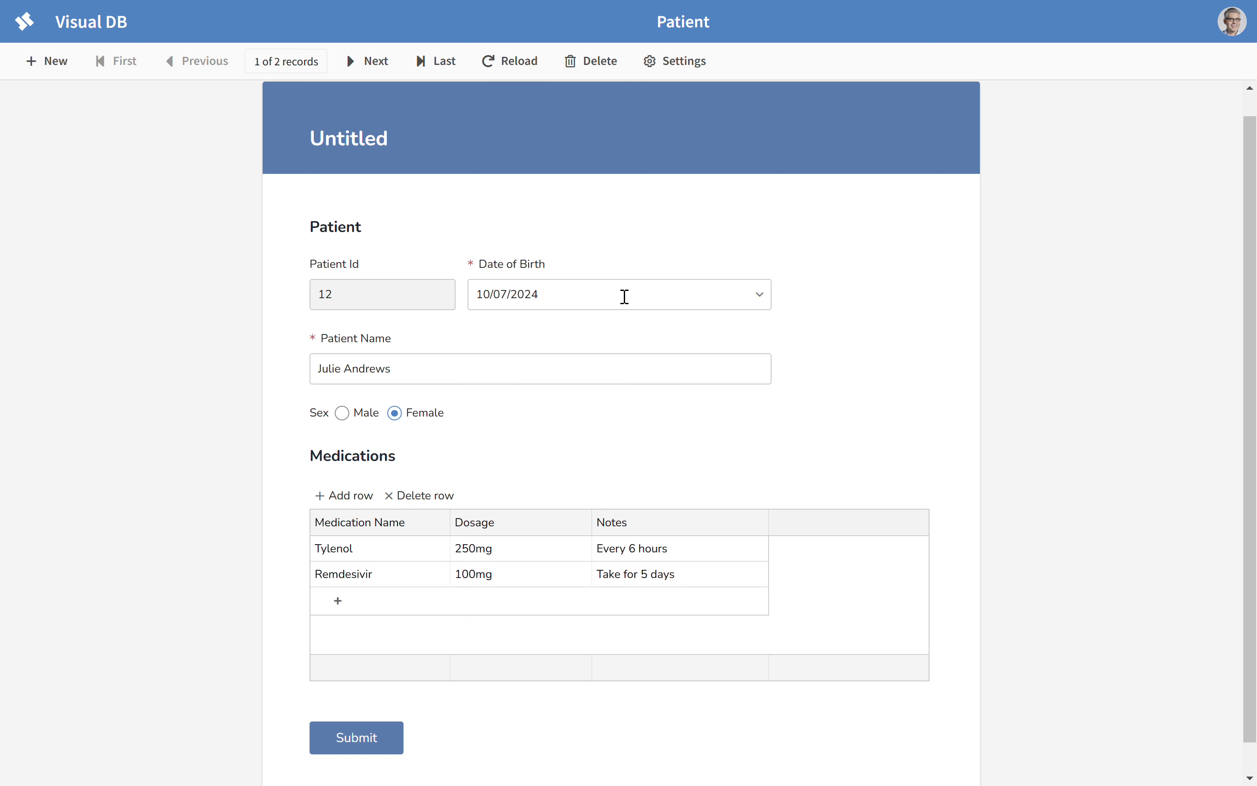